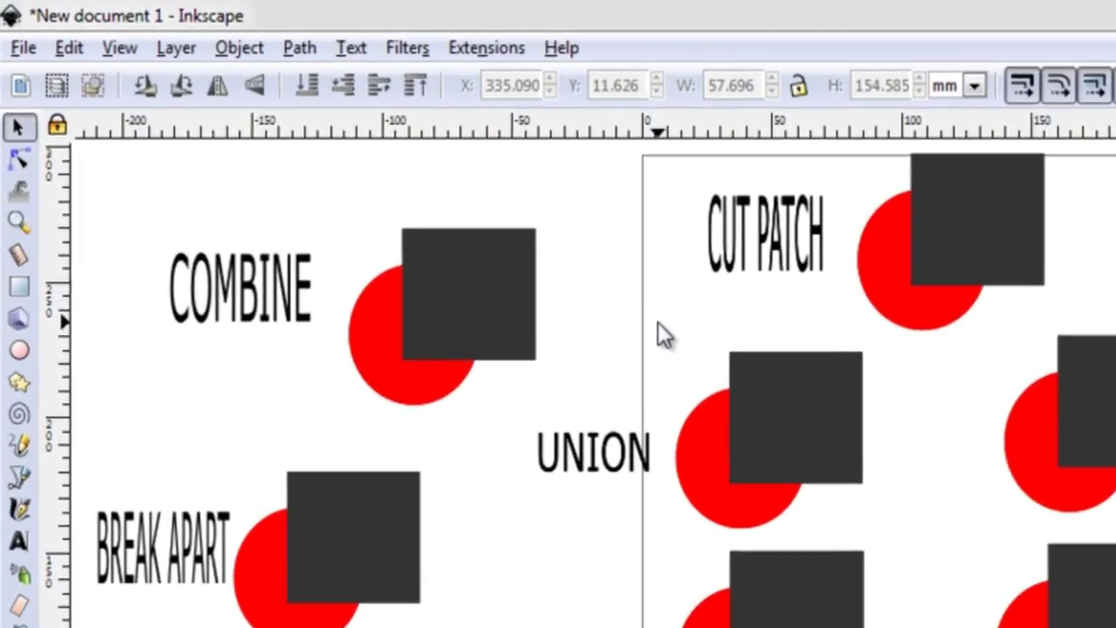
- Select the UNION circle and square and merge them with Path > Union
{"action": "mouse_move", "coordinate": [658, 308]}
{"action": "left_mouse_down"}
{"action": "mouse_move", "coordinate": [833, 501]}
{"action": "mouse_move", "coordinate": [921, 540]}
{"action": "left_mouse_up"}
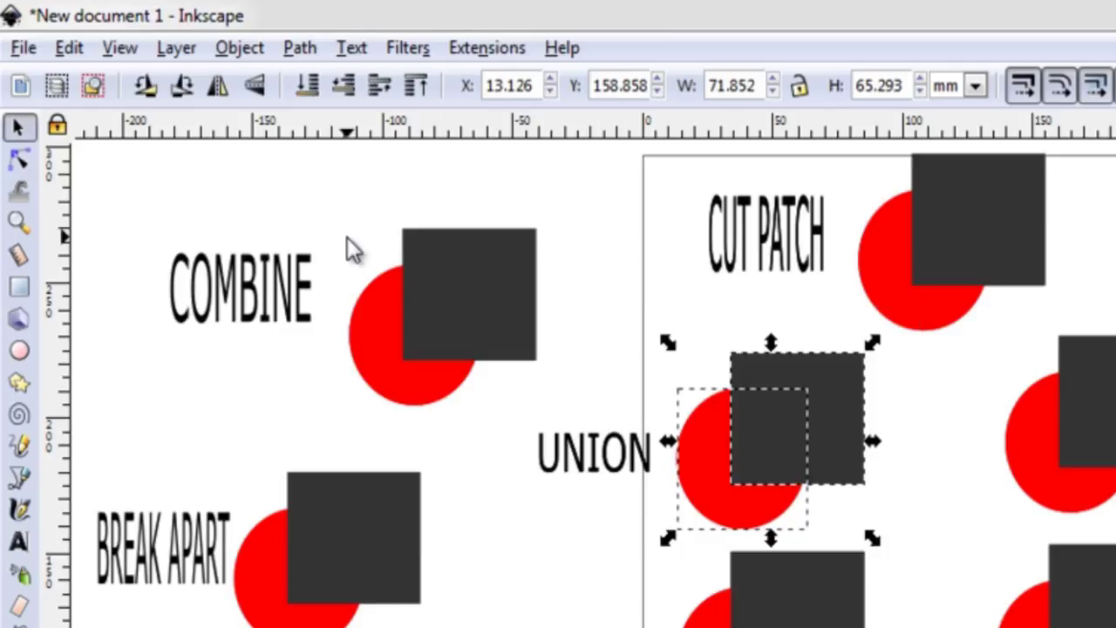
{"action": "left_click", "coordinate": [292, 54]}
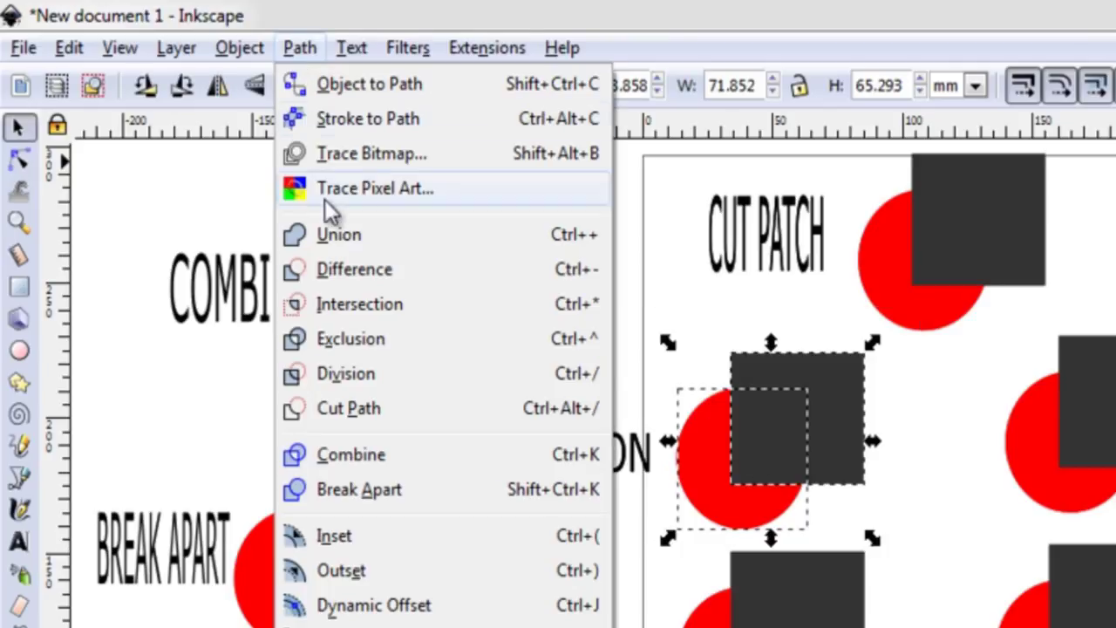
{"action": "left_click", "coordinate": [339, 234]}
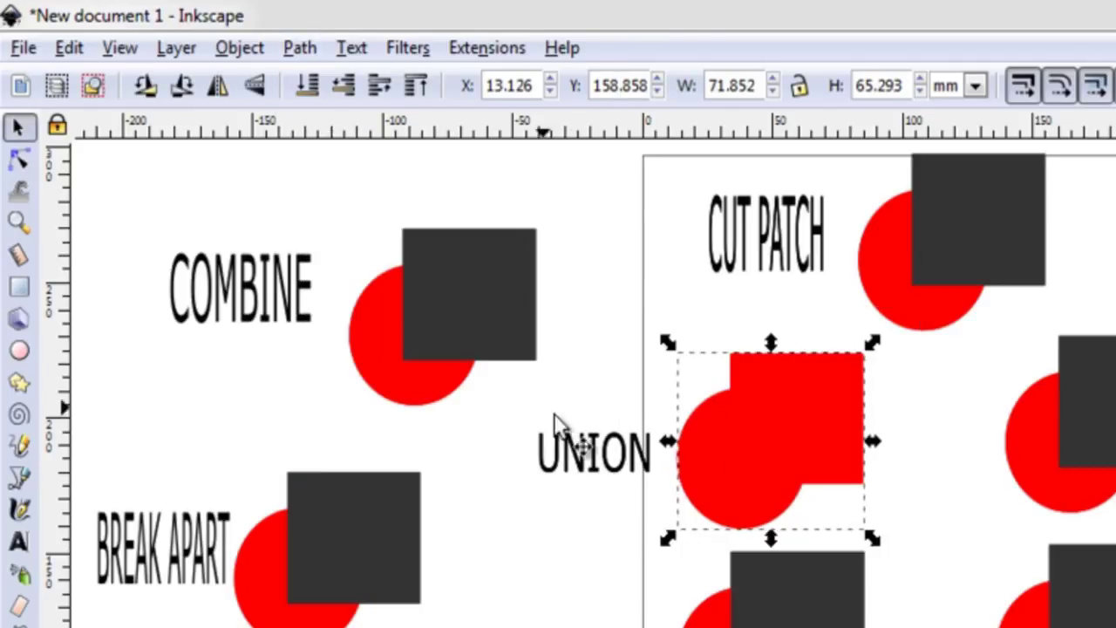
- Select the DIFFERENCE pair, try moving it right, then undo the move
{"action": "left_click", "coordinate": [912, 535]}
{"action": "left_click_drag", "start_coordinate": [907, 530], "coordinate": [654, 626]}
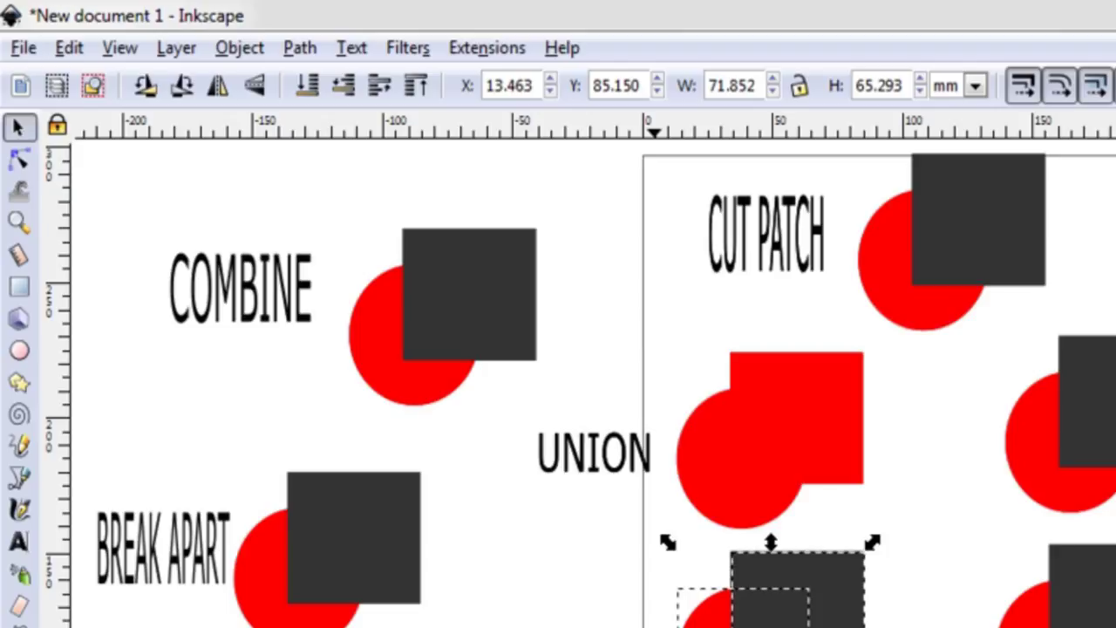
{"action": "left_click_drag", "start_coordinate": [792, 605], "coordinate": [925, 606]}
{"action": "left_click_drag", "start_coordinate": [619, 547], "coordinate": [730, 626]}
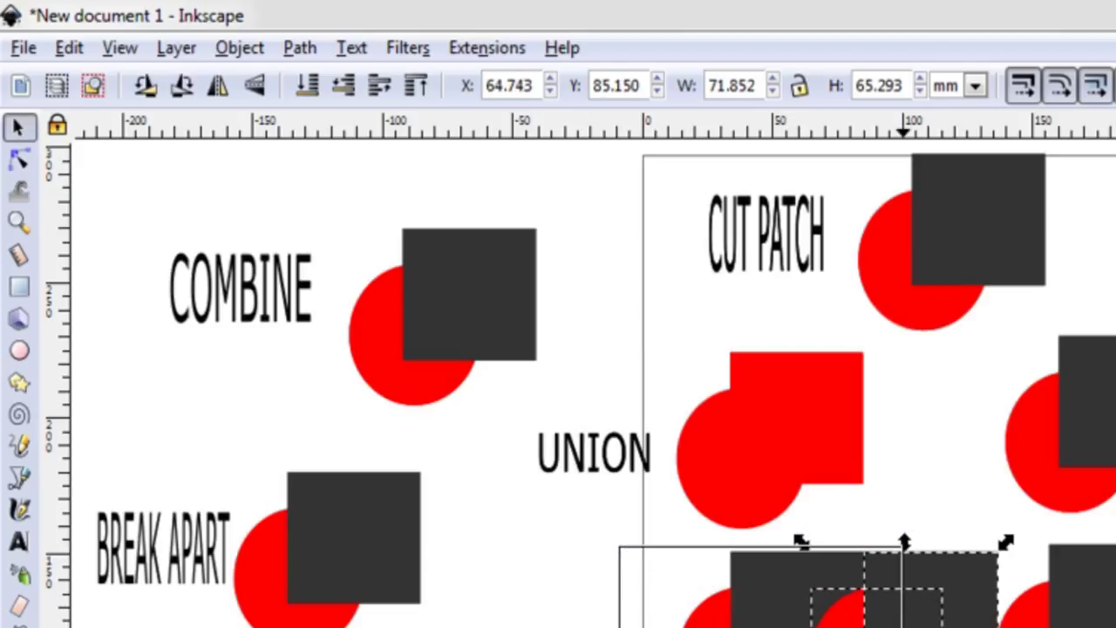
{"action": "key", "text": "ctrl+z"}
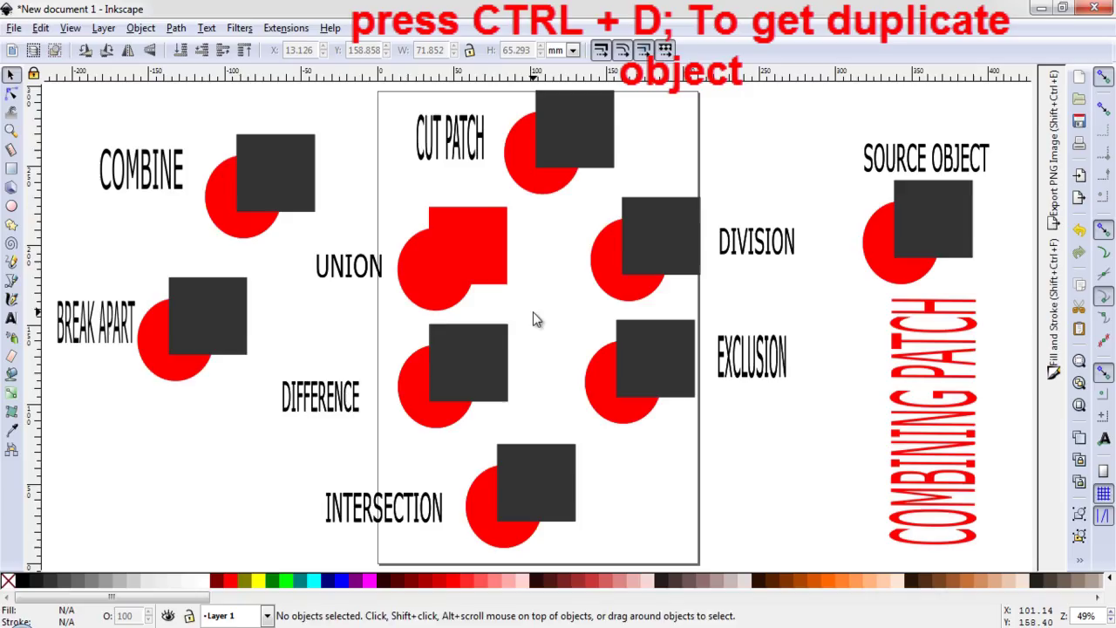
- Duplicate the DIFFERENCE circle-and-square pair, shift the copy right and the original left
{"action": "left_click_drag", "start_coordinate": [530, 314], "coordinate": [429, 495]}
{"action": "key", "text": "ctrl+d"}
{"action": "left_click_drag", "start_coordinate": [661, 500], "coordinate": [779, 500]}
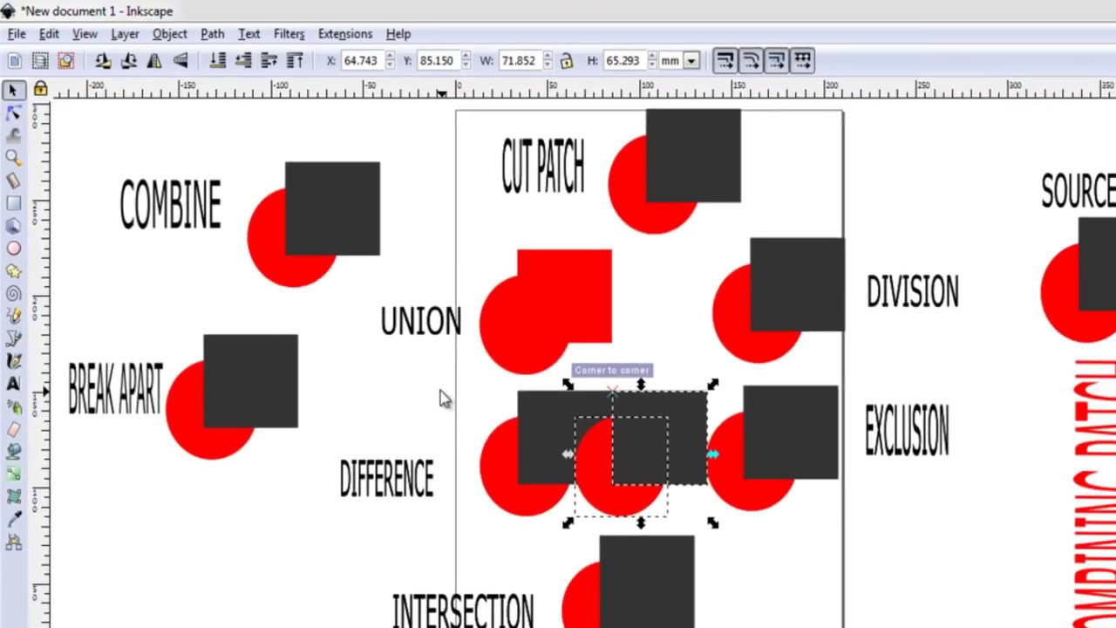
{"action": "left_click_drag", "start_coordinate": [441, 390], "coordinate": [653, 523]}
{"action": "left_click_drag", "start_coordinate": [562, 449], "coordinate": [327, 514]}
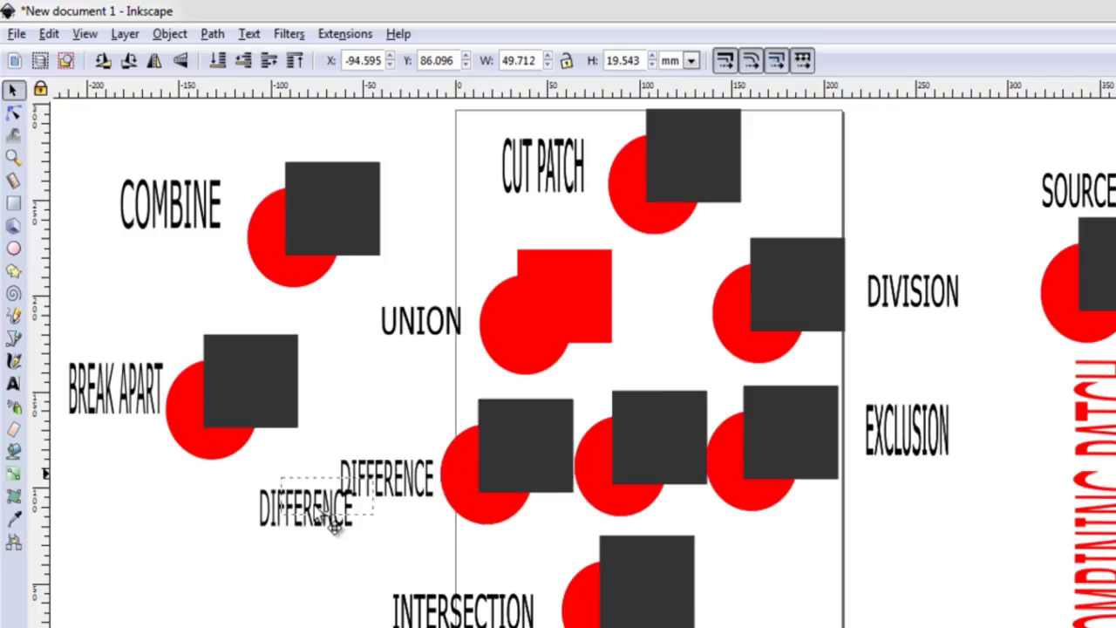
- Delete the extra DIFFERENCE label and move the original pair up beside the label
{"action": "left_click", "coordinate": [410, 484]}
{"action": "key", "text": "Delete"}
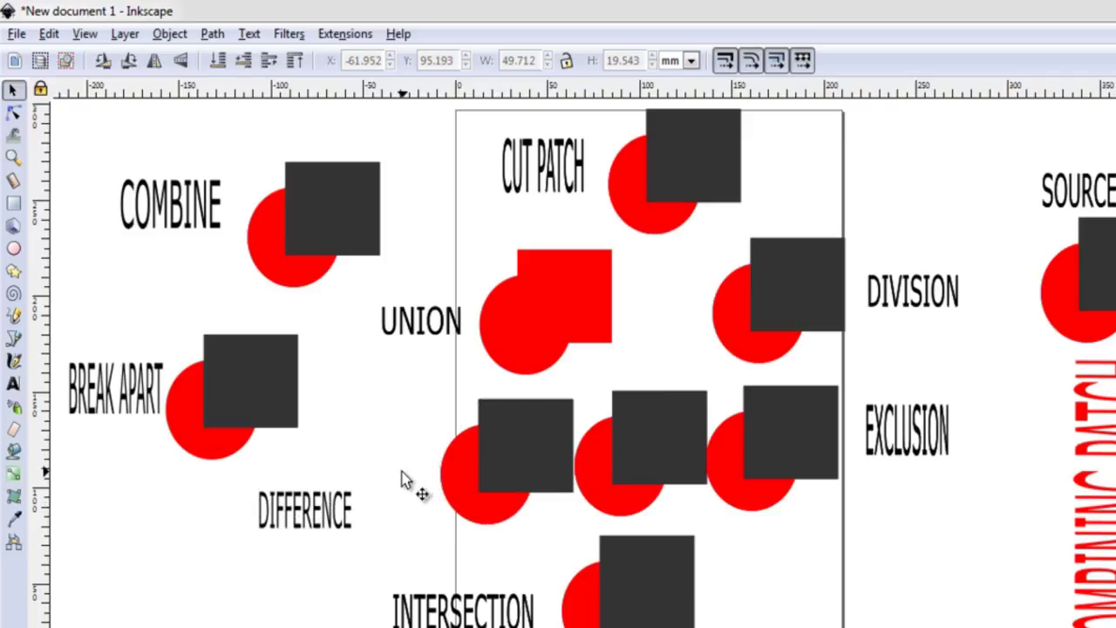
{"action": "left_click_drag", "start_coordinate": [393, 377], "coordinate": [585, 523]}
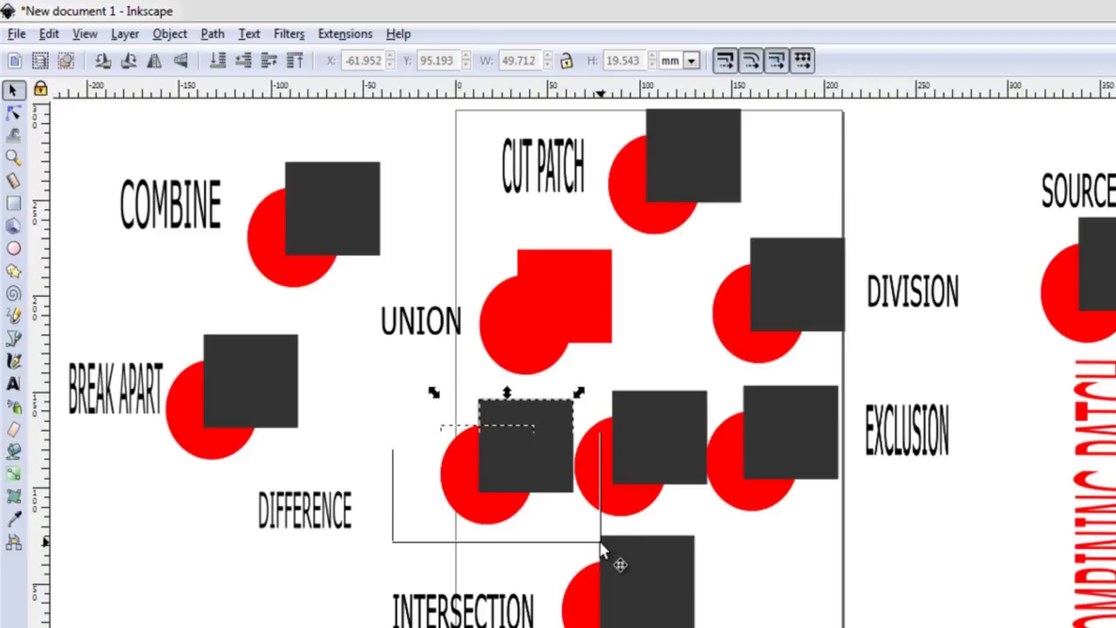
{"action": "left_click_drag", "start_coordinate": [525, 471], "coordinate": [435, 451]}
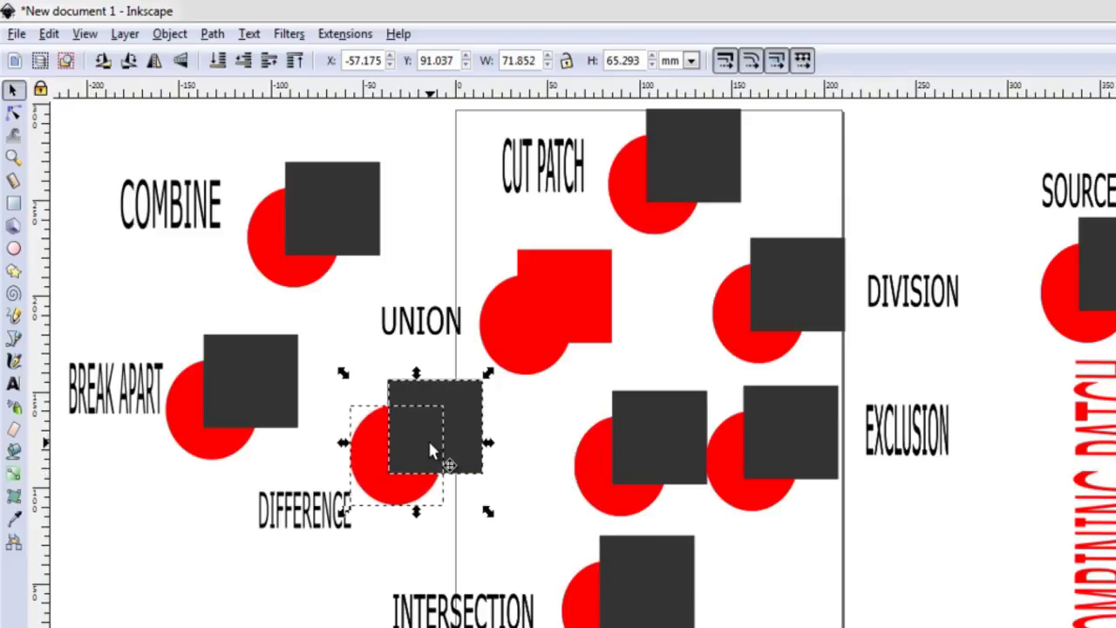
- Move the copied pair down and left, and delete the stray red circle
{"action": "left_click_drag", "start_coordinate": [577, 366], "coordinate": [731, 528]}
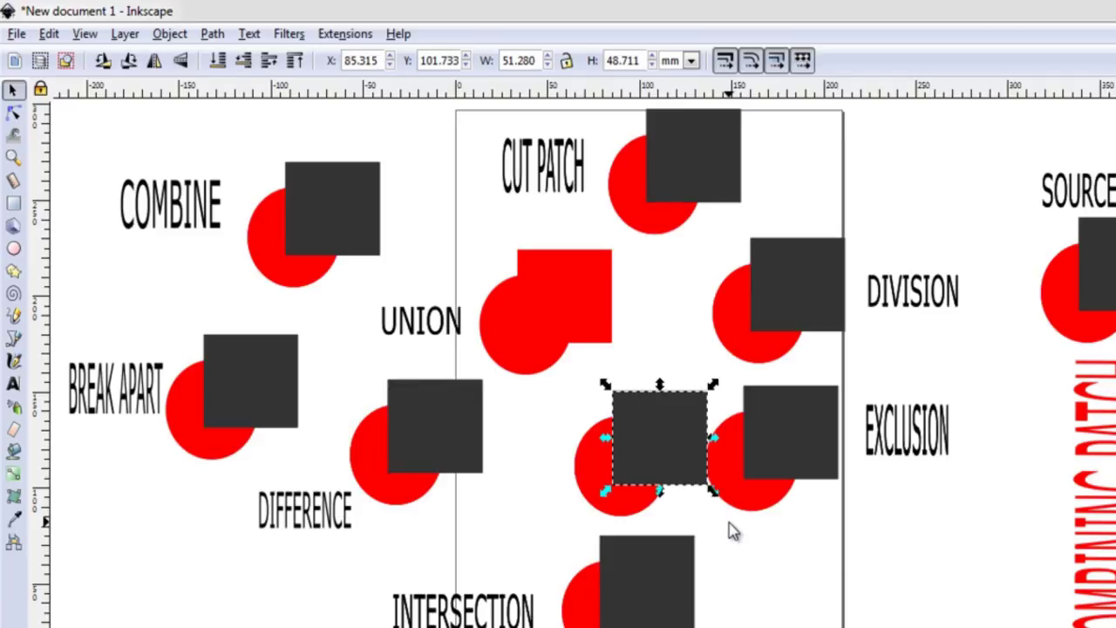
{"action": "left_click", "coordinate": [624, 508], "text": "shift"}
{"action": "mouse_move", "coordinate": [610, 502]}
{"action": "left_mouse_down"}
{"action": "mouse_move", "coordinate": [535, 517]}
{"action": "mouse_move", "coordinate": [584, 475]}
{"action": "left_mouse_up"}
{"action": "left_click", "coordinate": [646, 451]}
{"action": "key", "text": "Escape"}
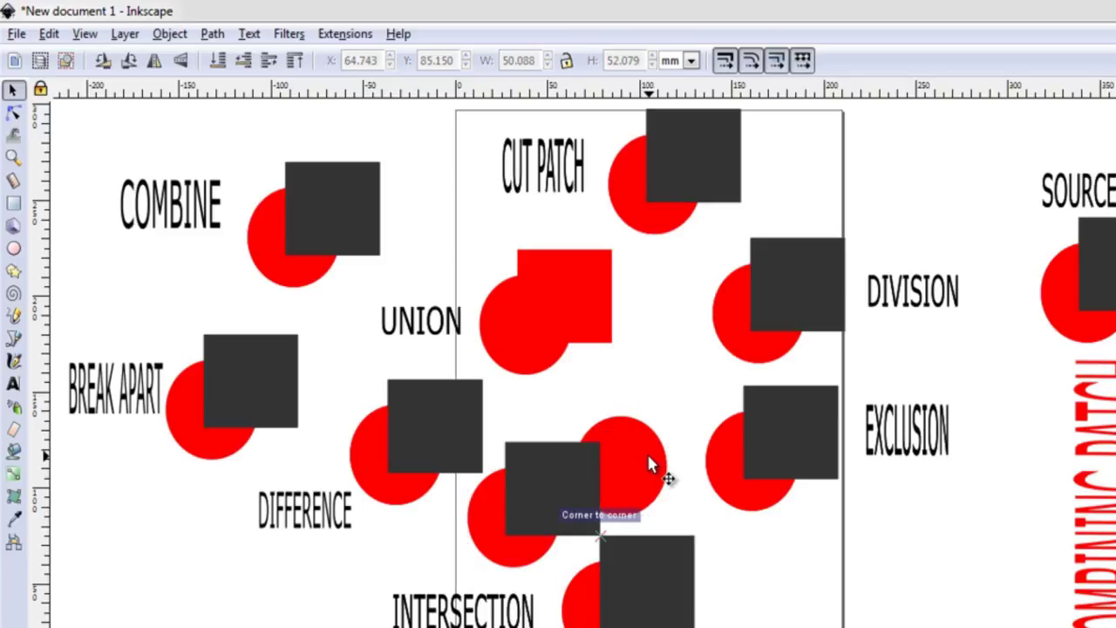
{"action": "left_click", "coordinate": [648, 456]}
{"action": "key", "text": "Delete"}
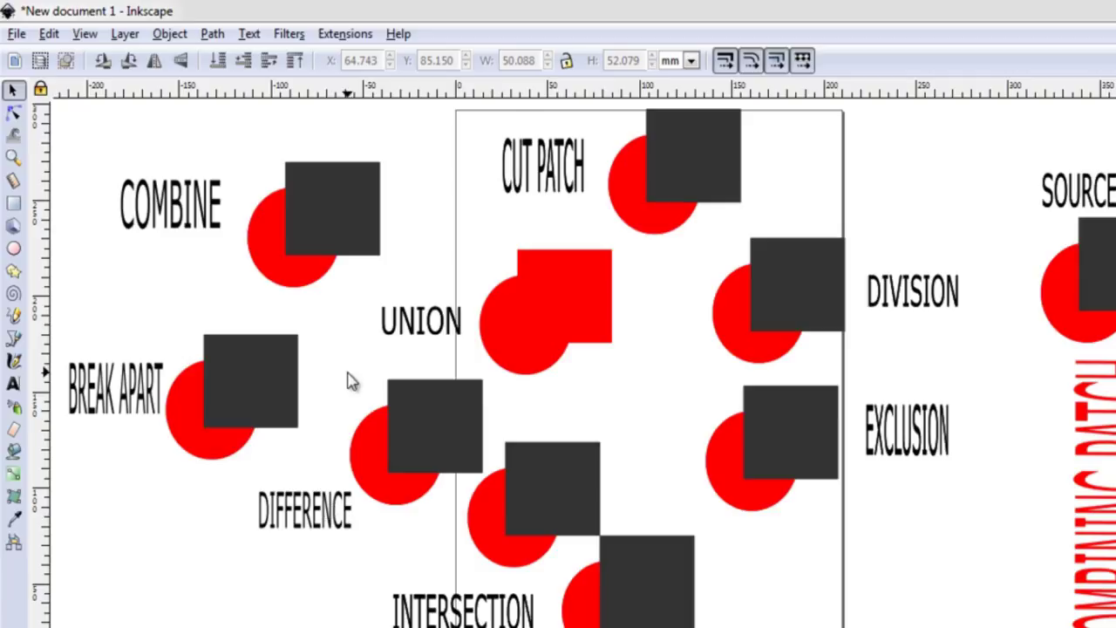
- Send the lower pair's dark square behind its red circle
{"action": "left_click", "coordinate": [534, 510]}
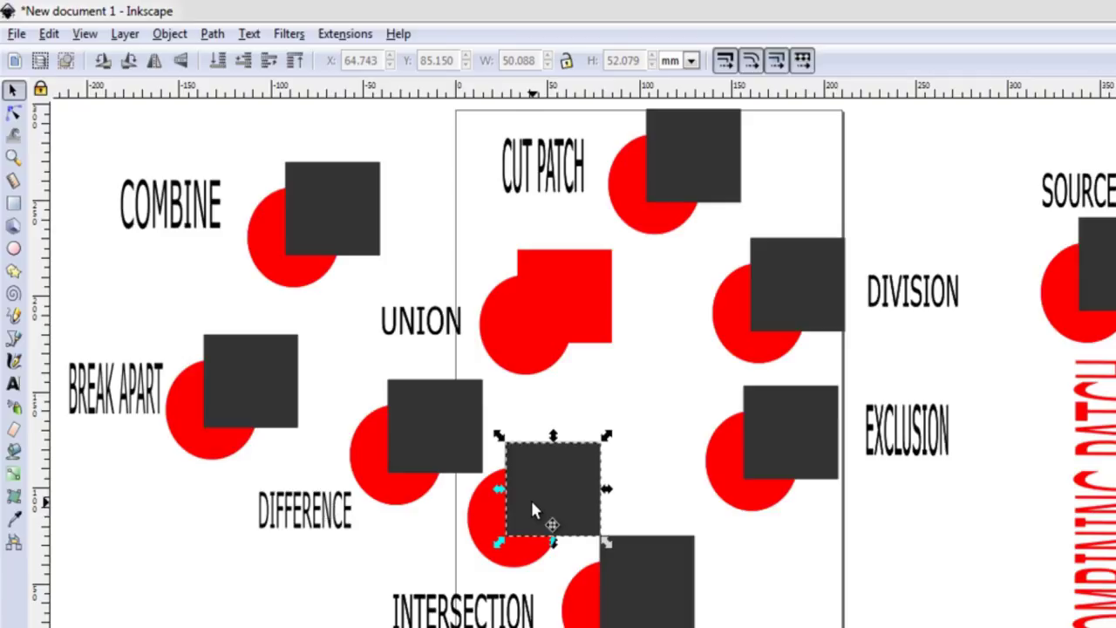
{"action": "left_click", "coordinate": [219, 60]}
{"action": "left_click", "coordinate": [337, 373]}
{"action": "mouse_move", "coordinate": [325, 349]}
{"action": "left_mouse_down"}
{"action": "mouse_move", "coordinate": [525, 527]}
{"action": "mouse_move", "coordinate": [540, 525]}
{"action": "left_mouse_up"}
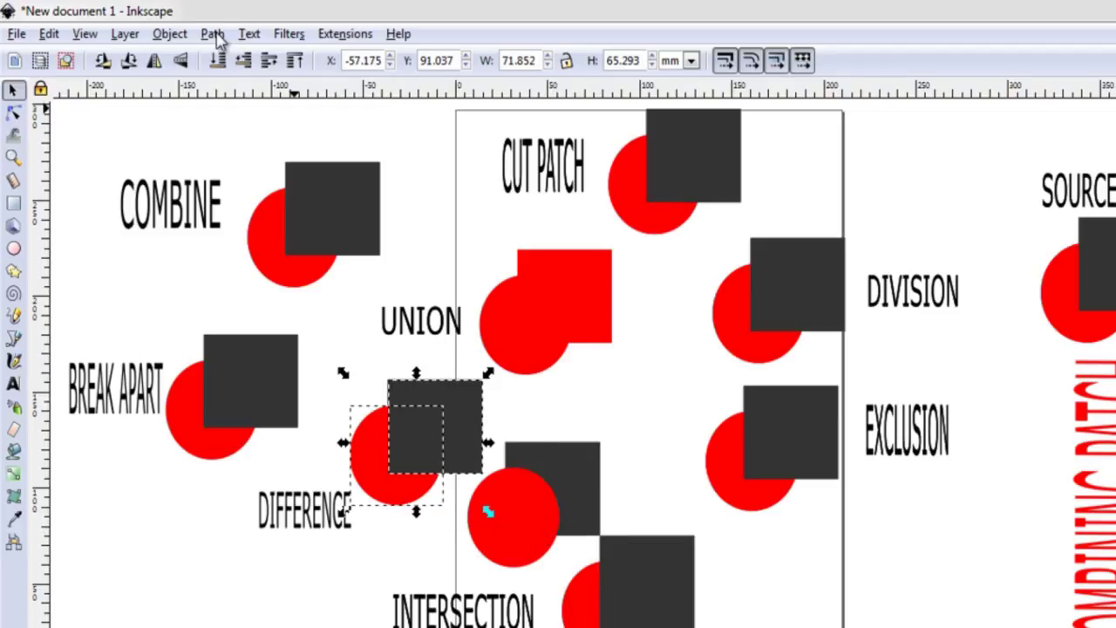
- Place the DIFFERENCE label directly beneath the original pair
{"action": "left_click", "coordinate": [220, 532]}
{"action": "left_click_drag", "start_coordinate": [301, 527], "coordinate": [398, 557]}
{"action": "left_click_drag", "start_coordinate": [329, 350], "coordinate": [513, 505]}
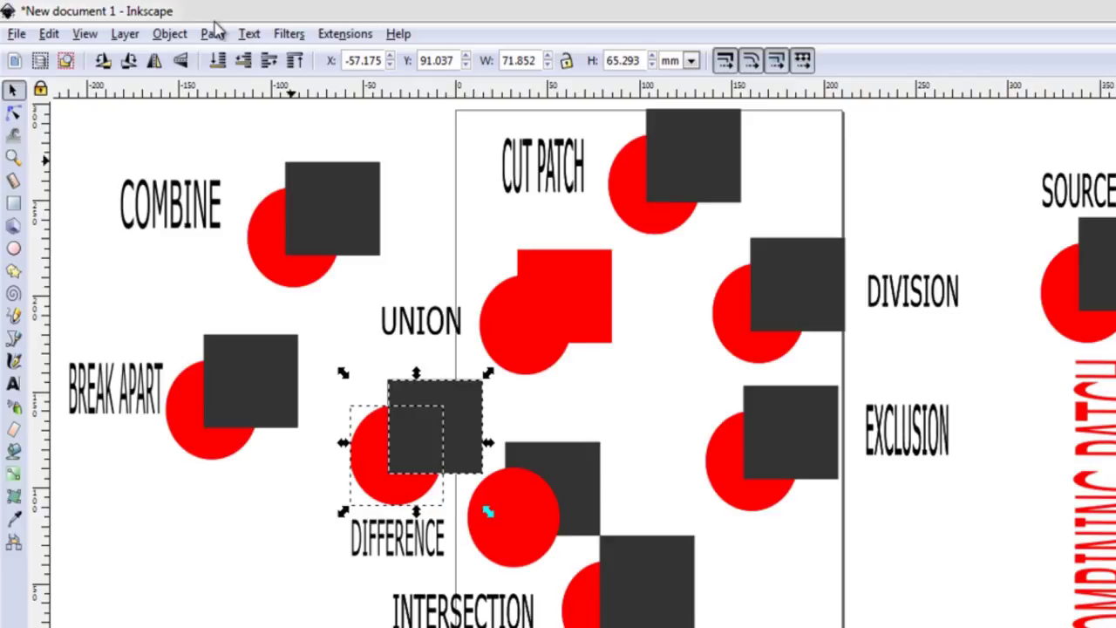
{"action": "double_click", "coordinate": [216, 21]}
{"action": "left_click", "coordinate": [416, 10]}
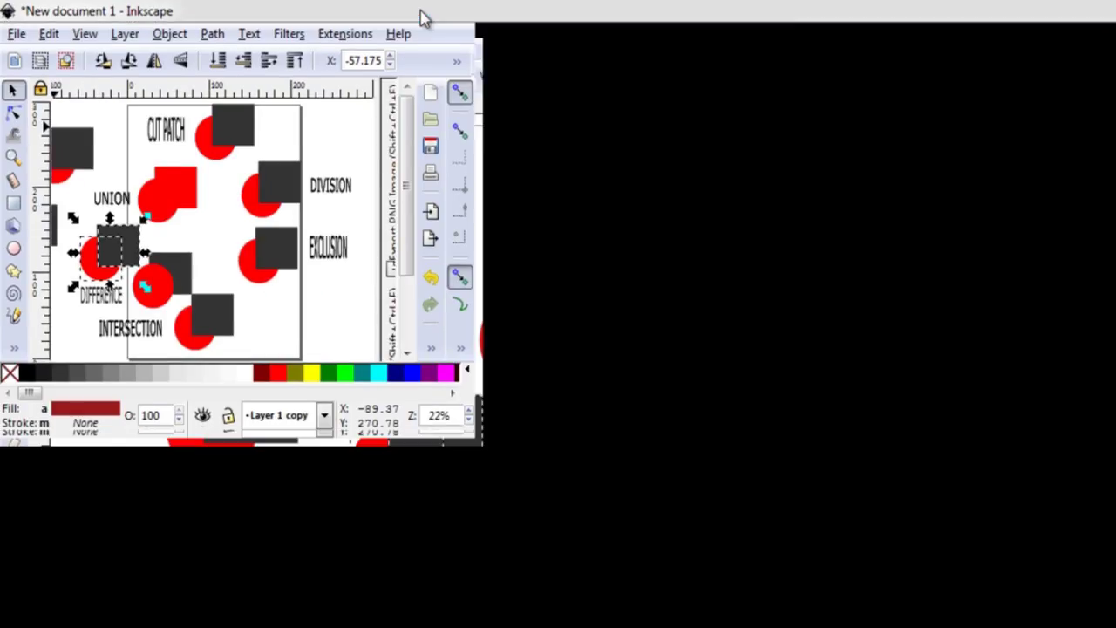
- Apply Path > Difference to both pairs, giving a notched circle and bitten square
{"action": "left_click", "coordinate": [213, 35]}
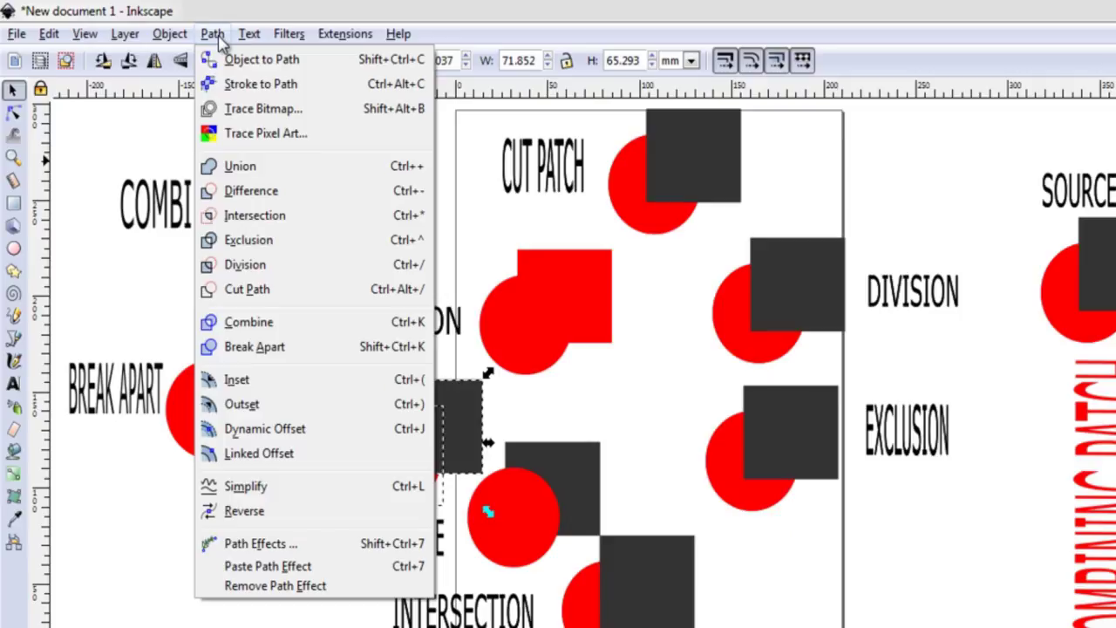
{"action": "left_click", "coordinate": [272, 191]}
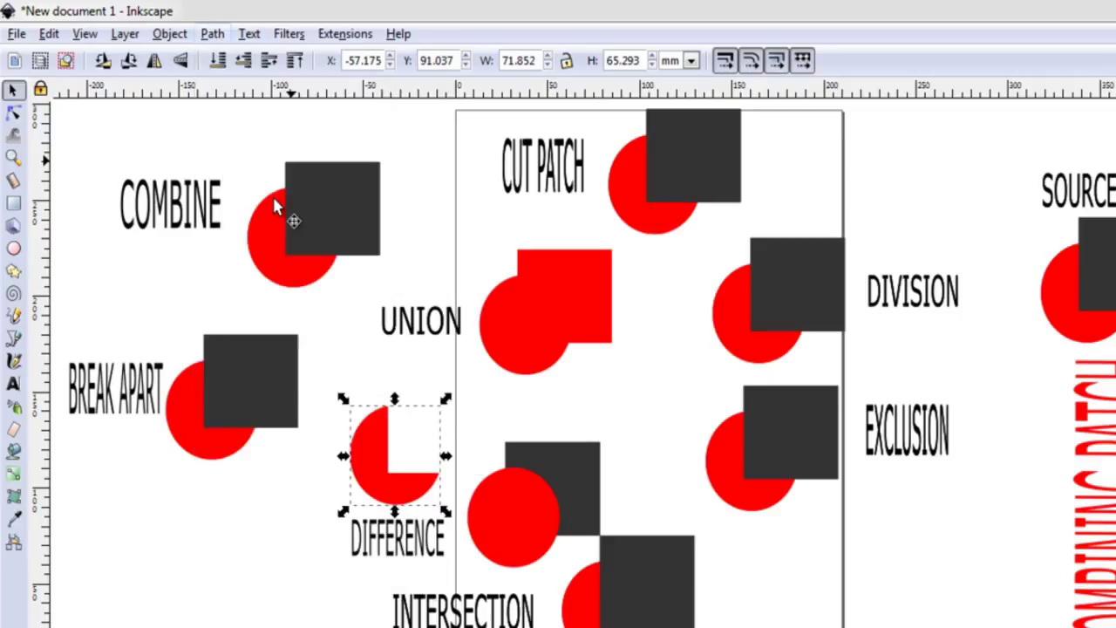
{"action": "left_click", "coordinate": [475, 424]}
{"action": "left_click_drag", "start_coordinate": [621, 397], "coordinate": [457, 583]}
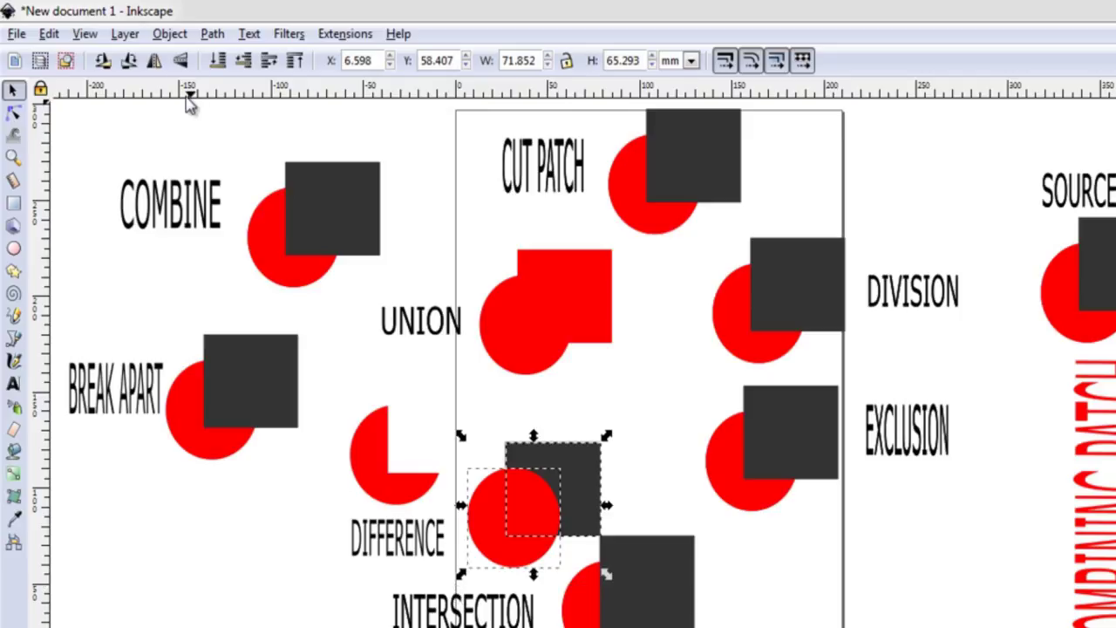
{"action": "left_click", "coordinate": [213, 33]}
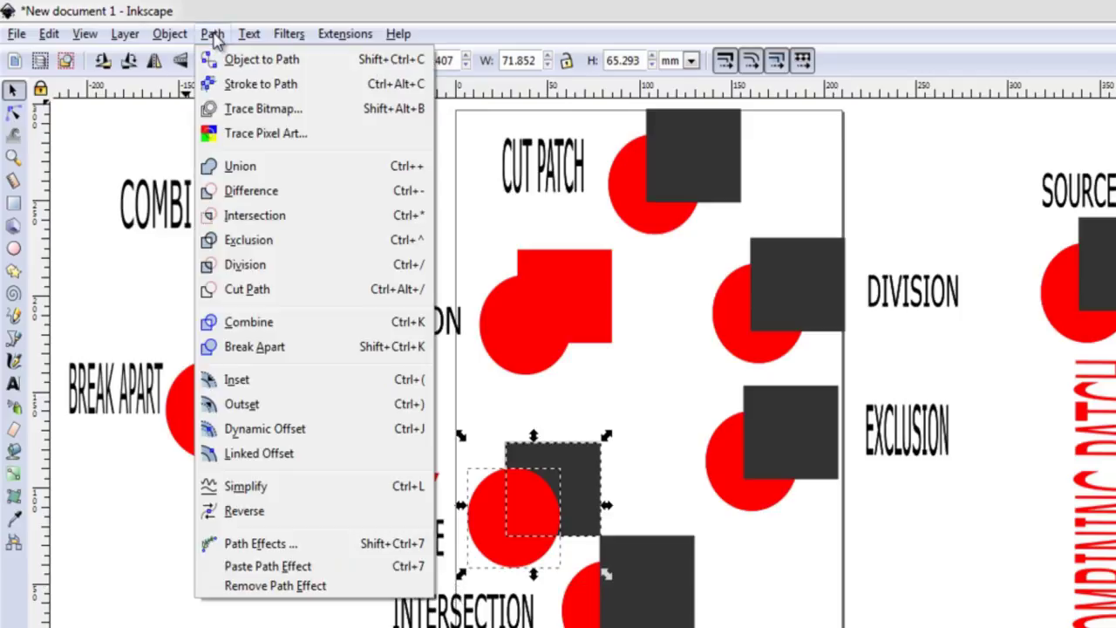
{"action": "left_click", "coordinate": [256, 191]}
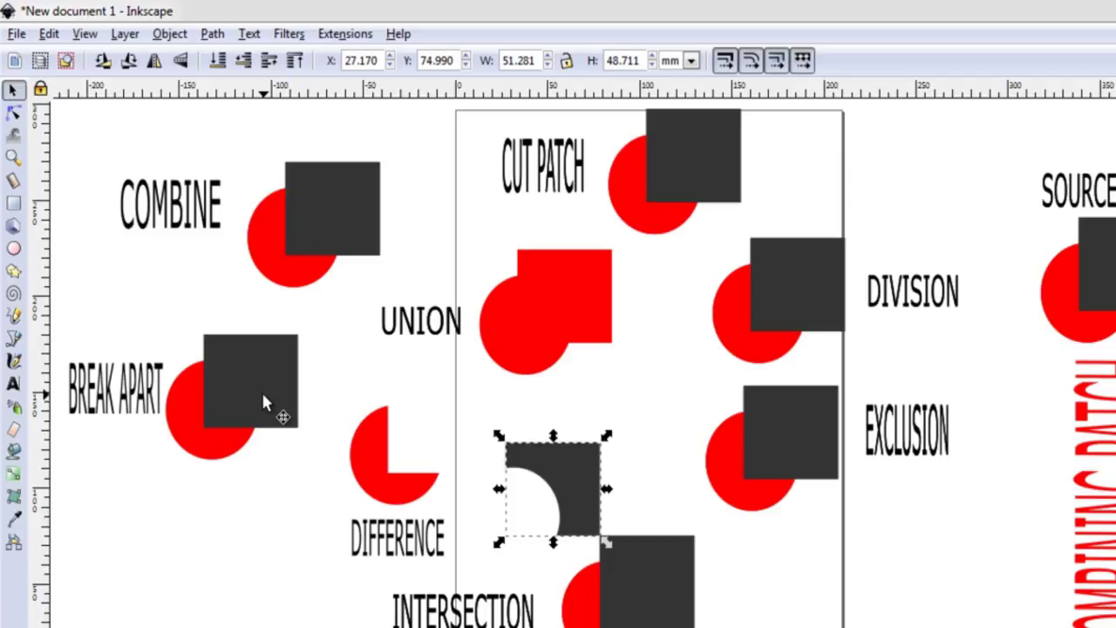
- Duplicate the DIFFERENCE label and position a copy under each result
{"action": "left_click", "coordinate": [396, 549]}
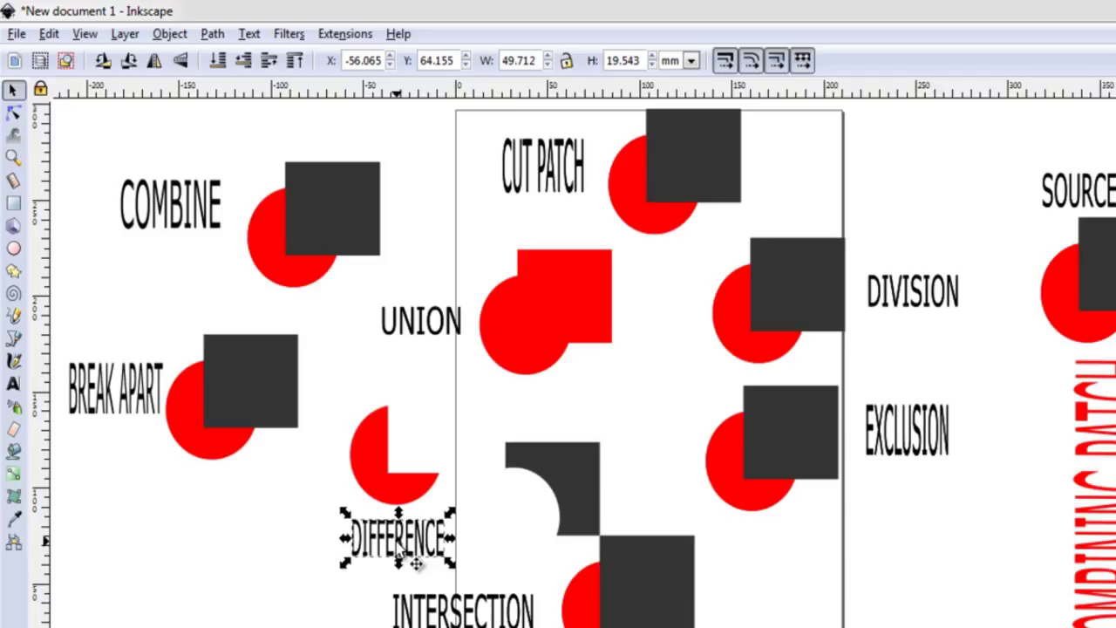
{"action": "key", "text": "ctrl+d"}
{"action": "mouse_move", "coordinate": [417, 564]}
{"action": "left_mouse_down"}
{"action": "mouse_move", "coordinate": [407, 473]}
{"action": "mouse_move", "coordinate": [446, 447]}
{"action": "mouse_move", "coordinate": [402, 449]}
{"action": "left_mouse_up"}
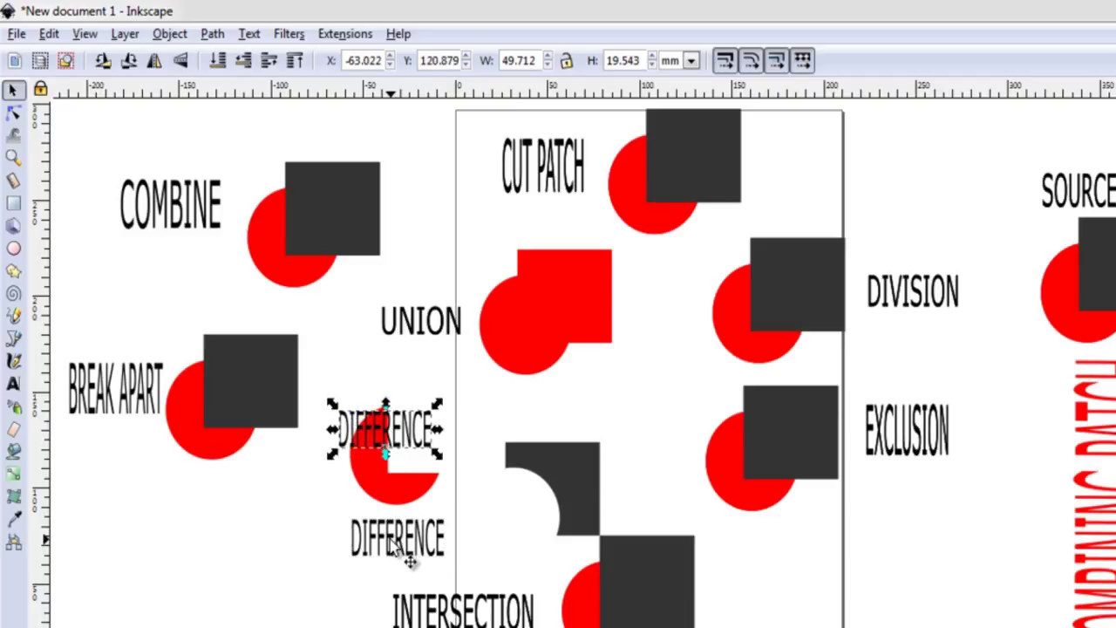
{"action": "left_click_drag", "start_coordinate": [391, 543], "coordinate": [514, 529]}
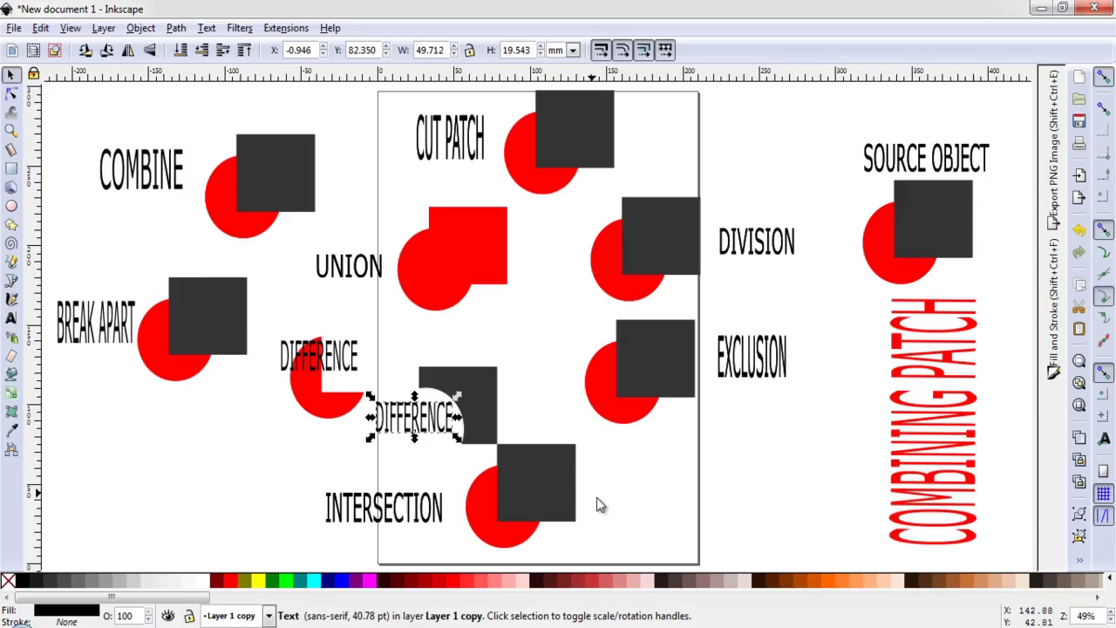
- Apply Path > Intersection to the INTERSECTION circle and square, then select the SOURCE OBJECT pair
{"action": "left_click", "coordinate": [619, 534]}
{"action": "left_click_drag", "start_coordinate": [619, 552], "coordinate": [469, 439]}
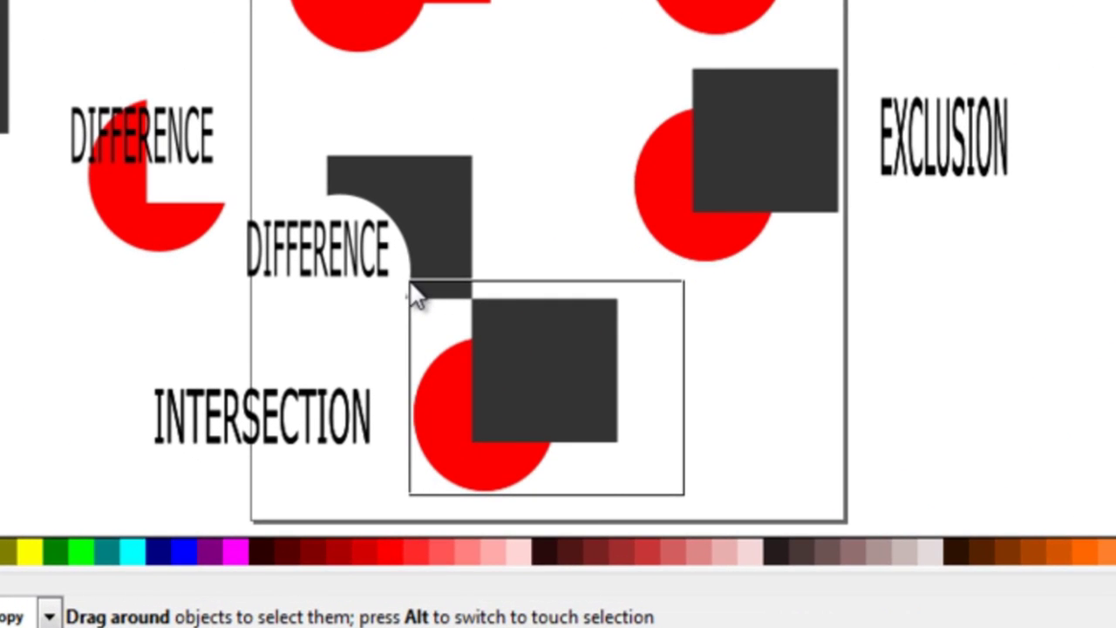
{"action": "left_click_drag", "start_coordinate": [418, 280], "coordinate": [410, 282]}
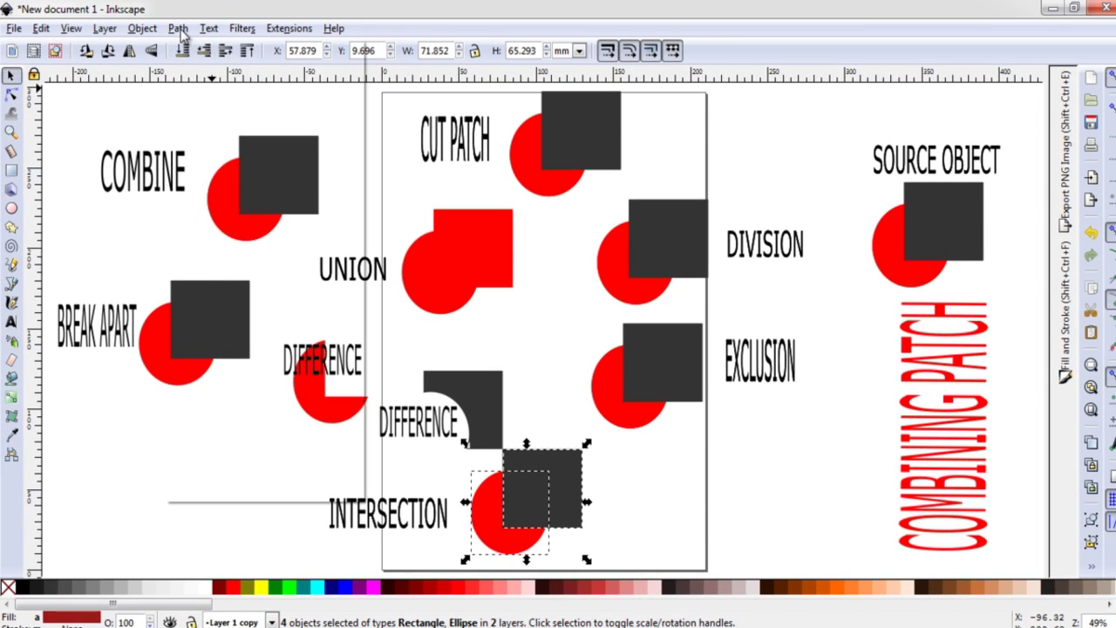
{"action": "left_click", "coordinate": [172, 17]}
{"action": "left_click", "coordinate": [213, 181]}
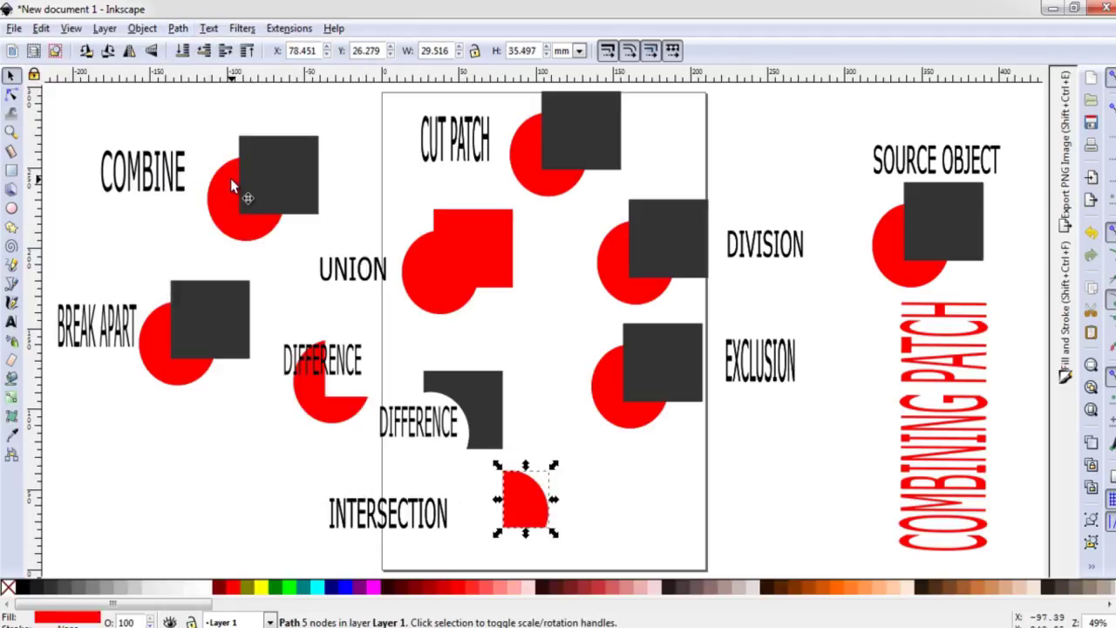
{"action": "left_click", "coordinate": [624, 389]}
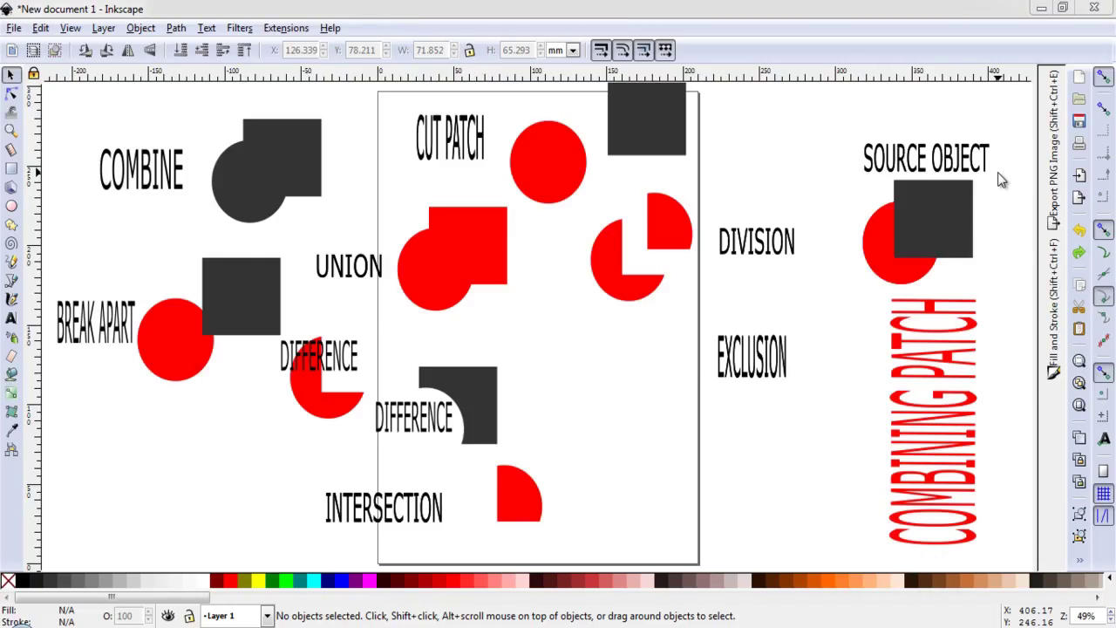
{"action": "left_click_drag", "start_coordinate": [1001, 179], "coordinate": [853, 323]}
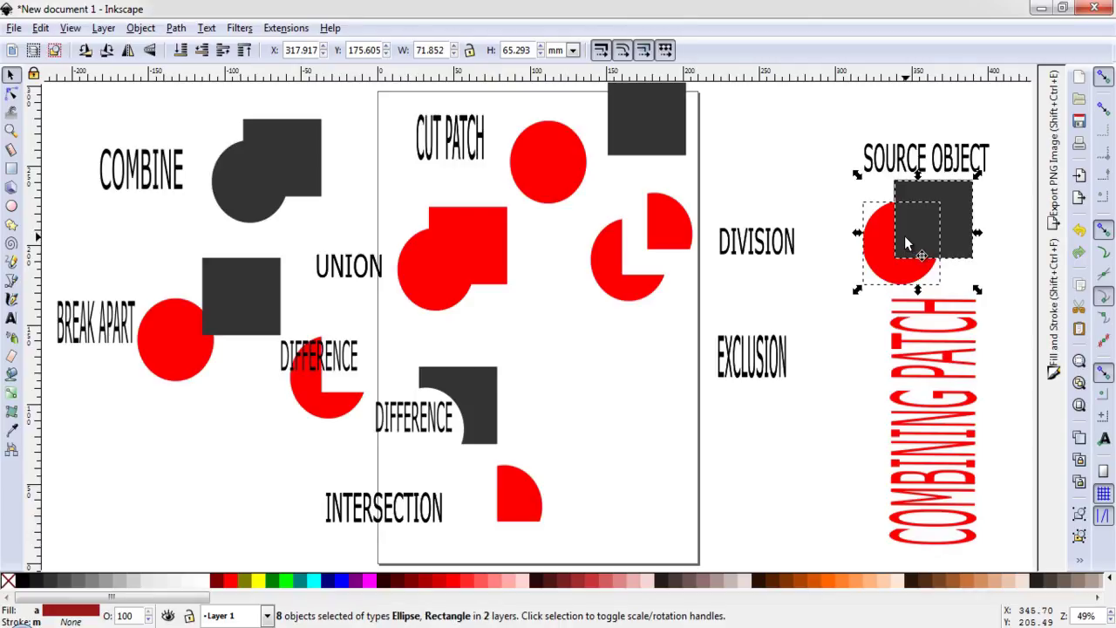
- Duplicate the SOURCE OBJECT pair twice and place both copies beside the EXCLUSION label
{"action": "key", "text": "ctrl+d"}
{"action": "left_click_drag", "start_coordinate": [904, 235], "coordinate": [584, 386]}
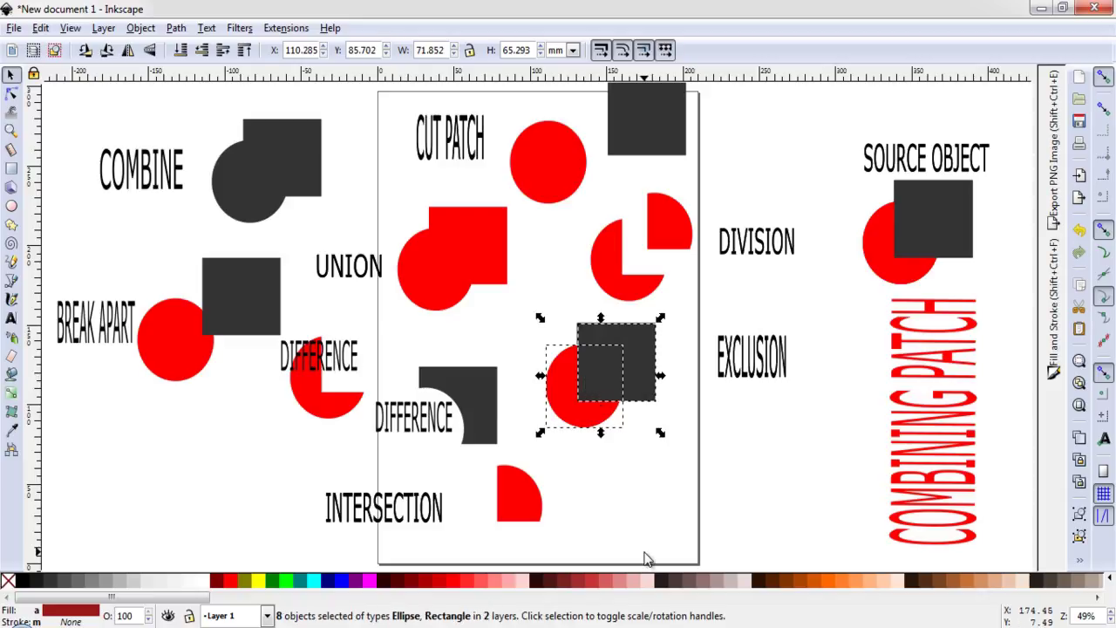
{"action": "key", "text": "ctrl+d"}
{"action": "left_click_drag", "start_coordinate": [612, 357], "coordinate": [823, 428]}
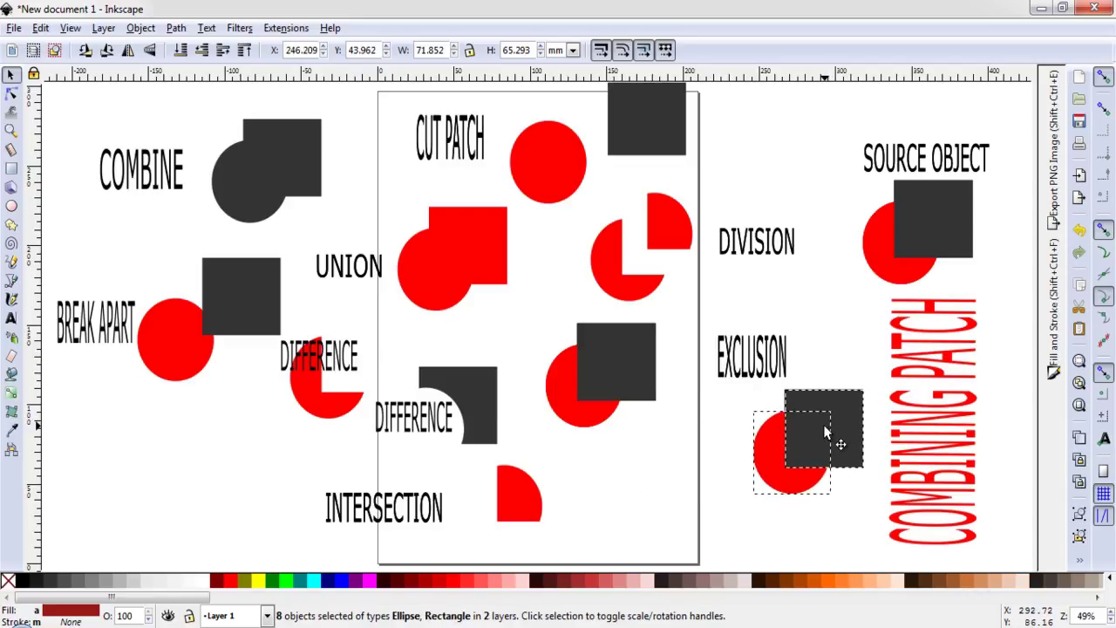
{"action": "left_click_drag", "start_coordinate": [518, 311], "coordinate": [687, 448]}
{"action": "left_click_drag", "start_coordinate": [623, 344], "coordinate": [696, 416]}
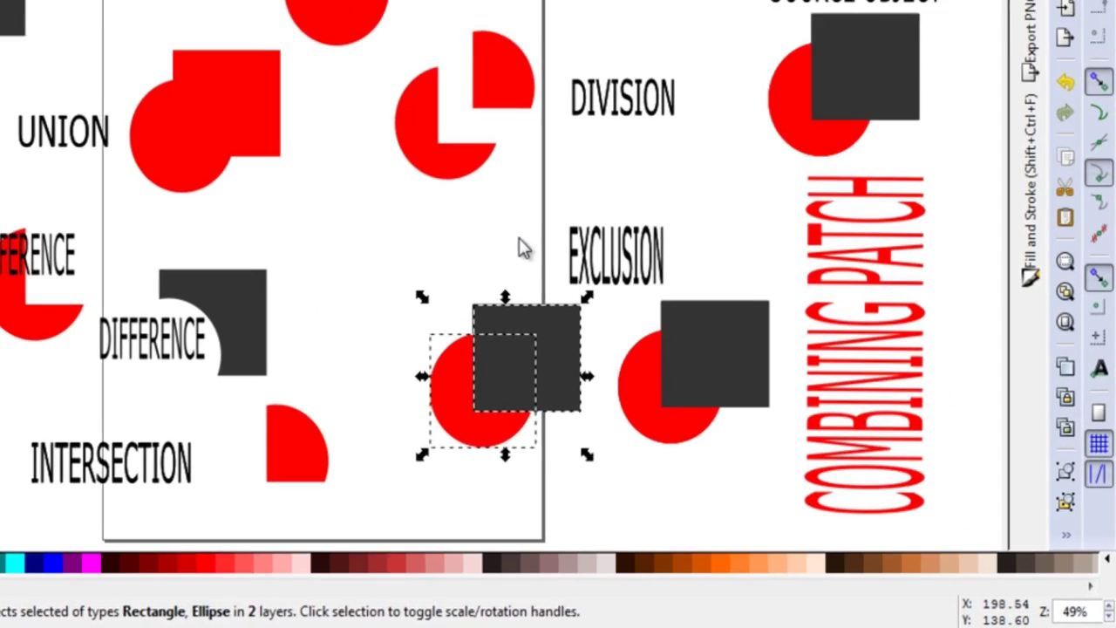
- Lower the left copy's square beneath its red circle with Page Down
{"action": "key", "text": "Escape"}
{"action": "left_click", "coordinate": [695, 409]}
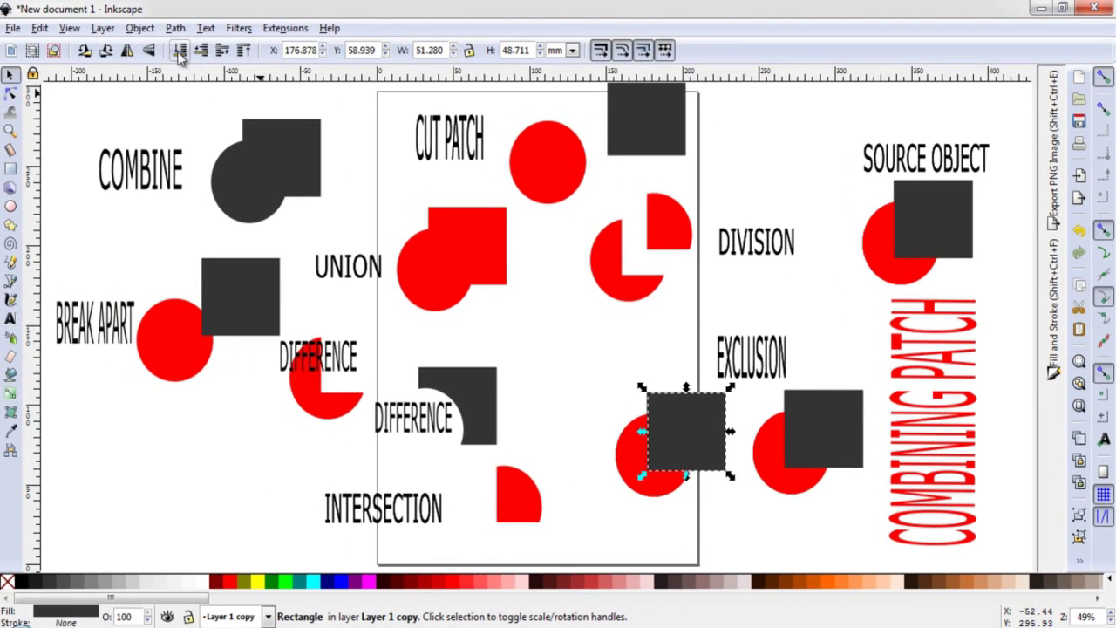
{"action": "key", "text": "Page_Down"}
{"action": "key", "text": "Escape"}
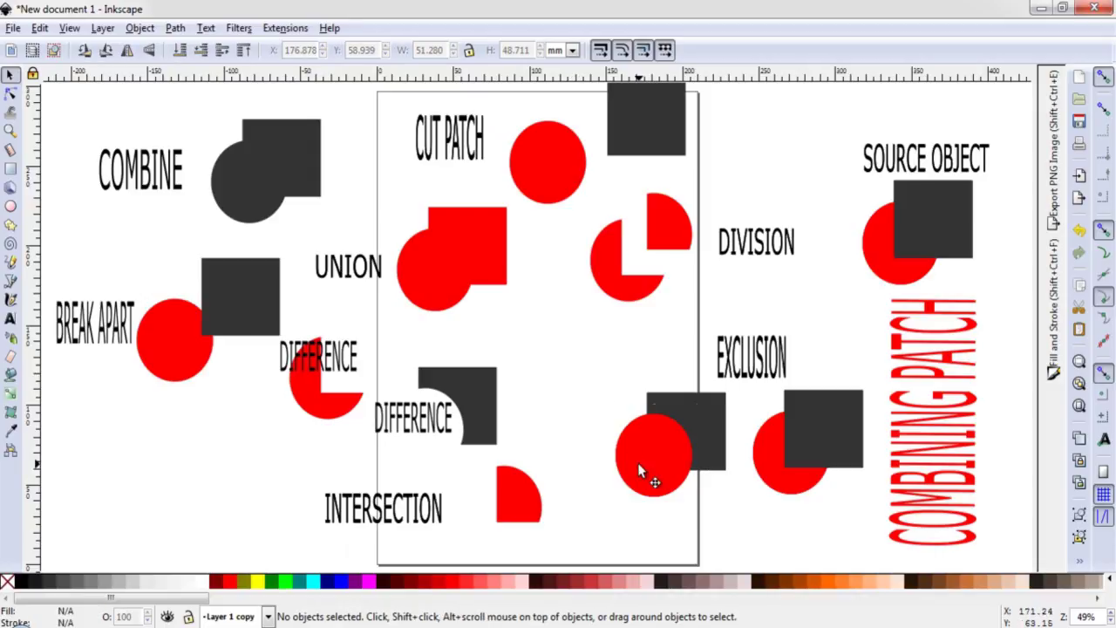
{"action": "left_click", "coordinate": [643, 467]}
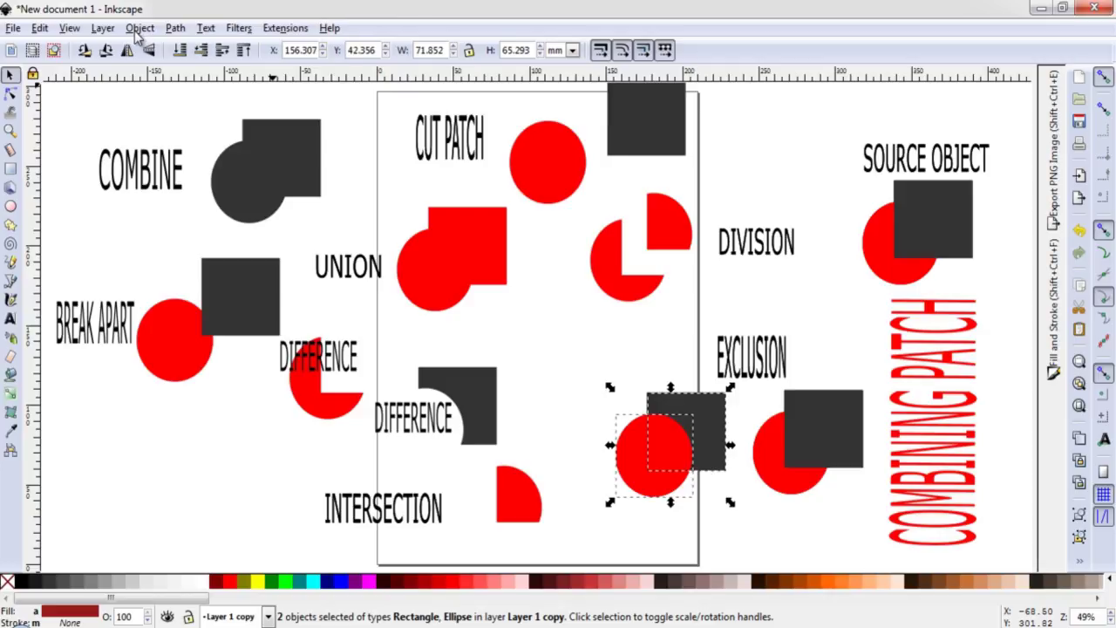
- Apply Path > Exclusion to both EXCLUSION pairs and move each result off the originals
{"action": "left_click", "coordinate": [174, 28]}
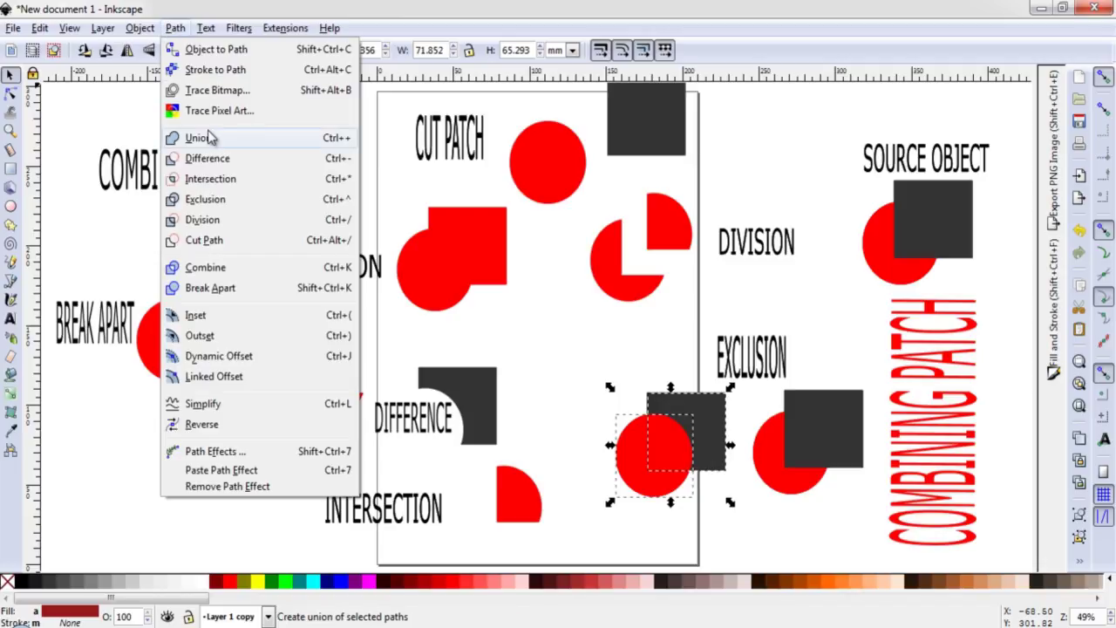
{"action": "left_click", "coordinate": [225, 201]}
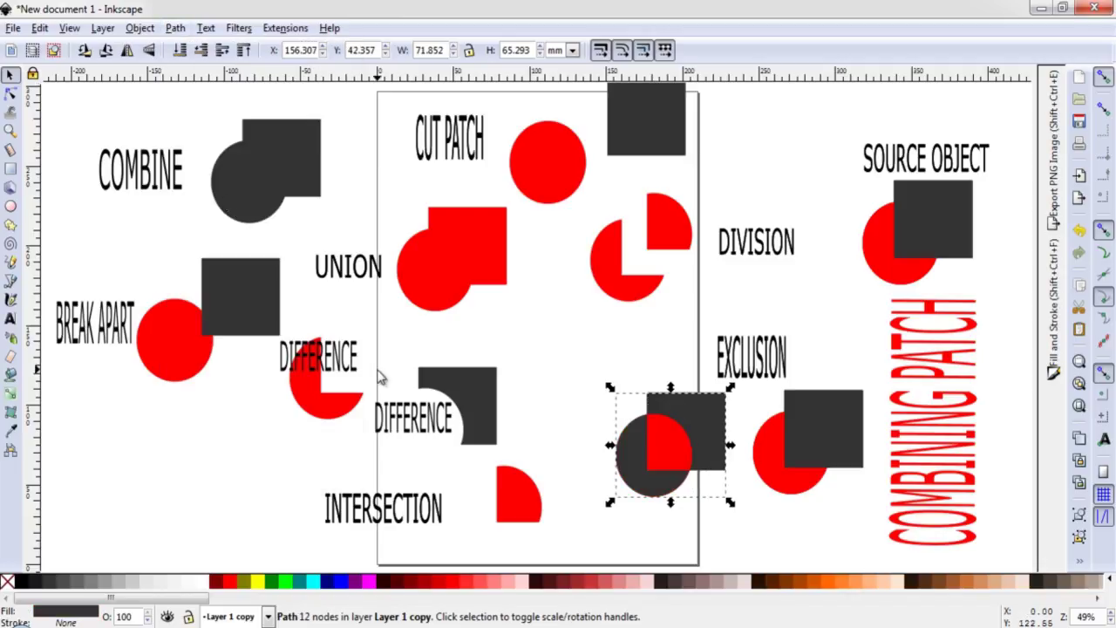
{"action": "left_click_drag", "start_coordinate": [703, 436], "coordinate": [616, 363]}
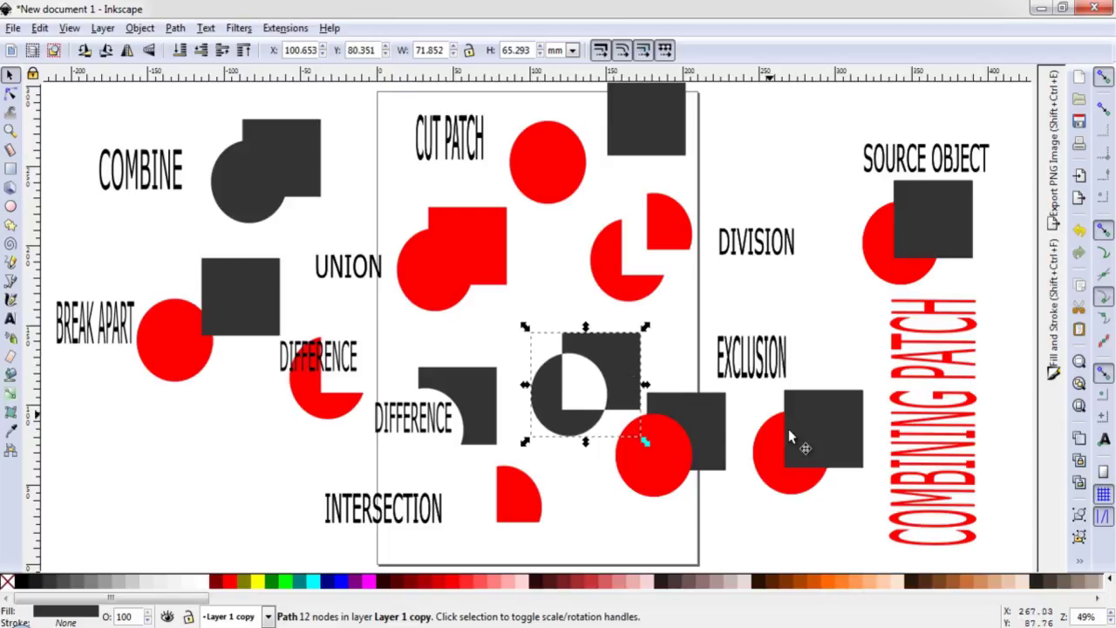
{"action": "left_click", "coordinate": [837, 407]}
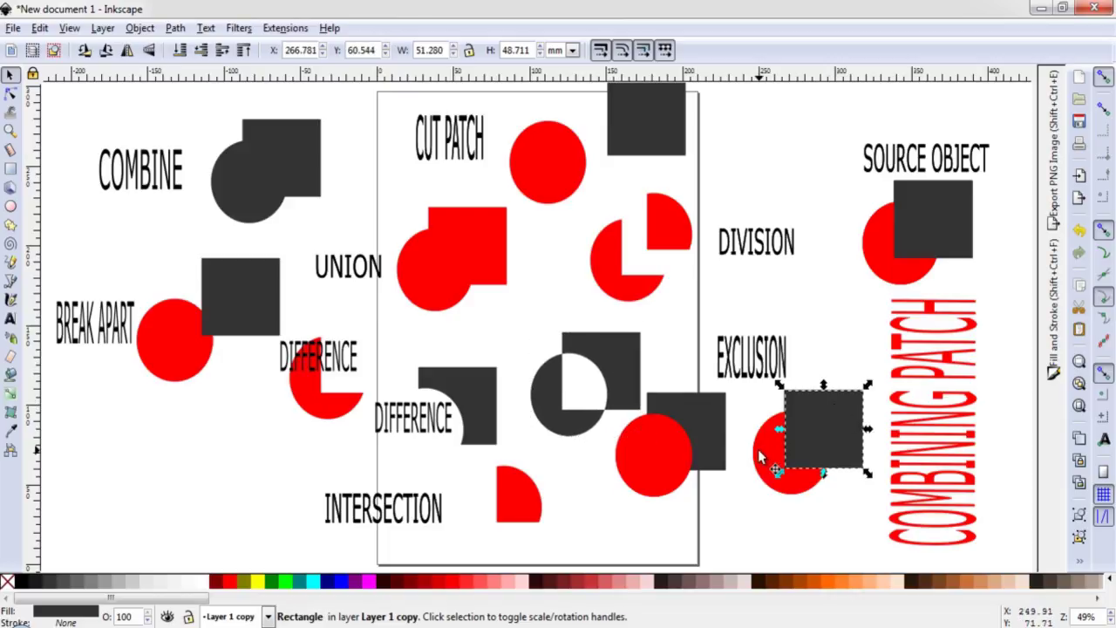
{"action": "left_click", "coordinate": [761, 456], "text": "shift"}
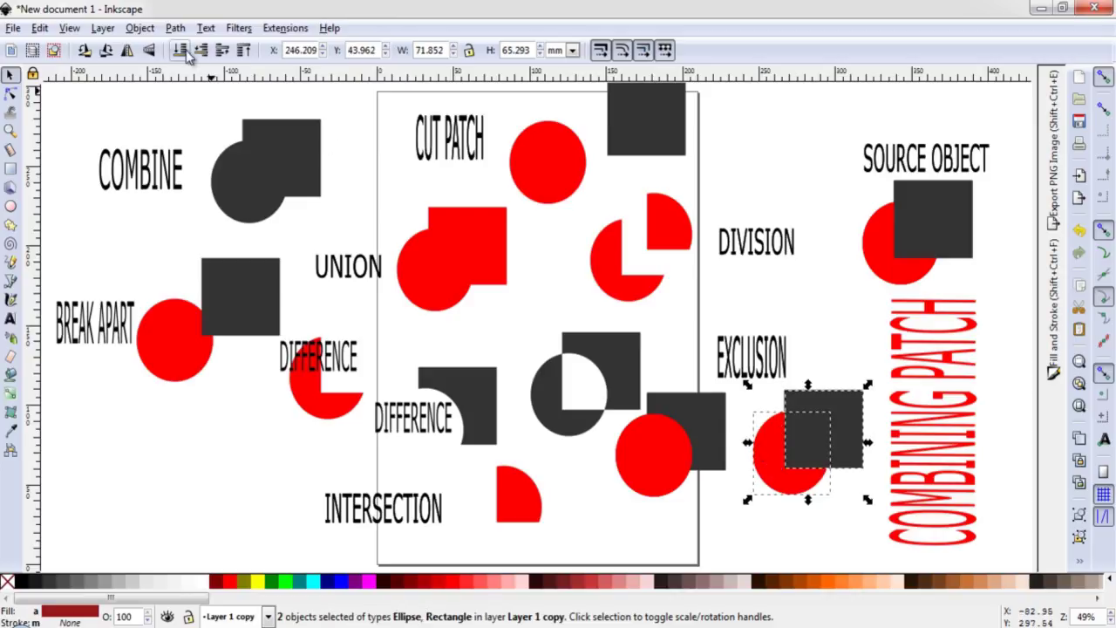
{"action": "left_click", "coordinate": [175, 28]}
{"action": "left_click", "coordinate": [224, 195]}
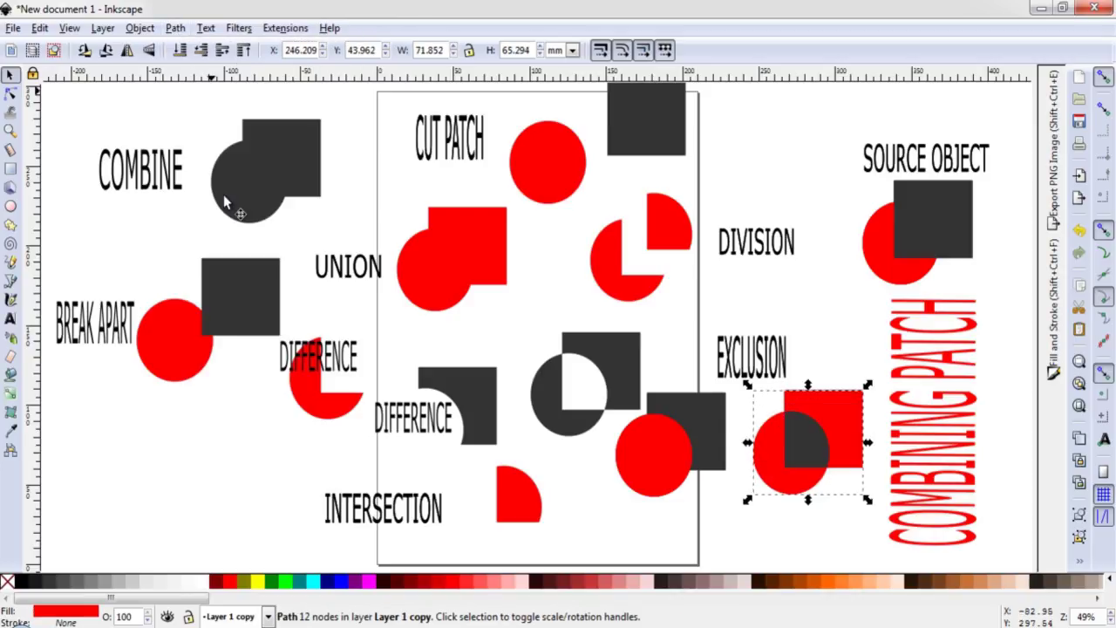
{"action": "mouse_move", "coordinate": [846, 424]}
{"action": "left_mouse_down"}
{"action": "mouse_move", "coordinate": [810, 514]}
{"action": "mouse_move", "coordinate": [749, 513]}
{"action": "left_mouse_up"}
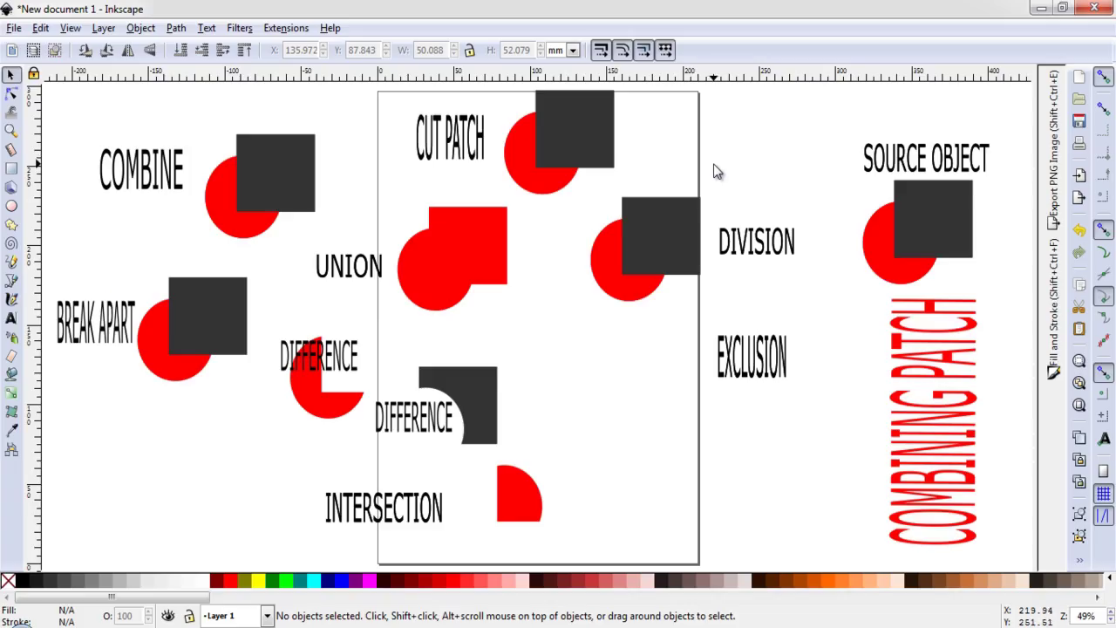
- Divide the DIVISION circle by its square and drag the quarter piece up and right
{"action": "left_click_drag", "start_coordinate": [714, 163], "coordinate": [578, 324]}
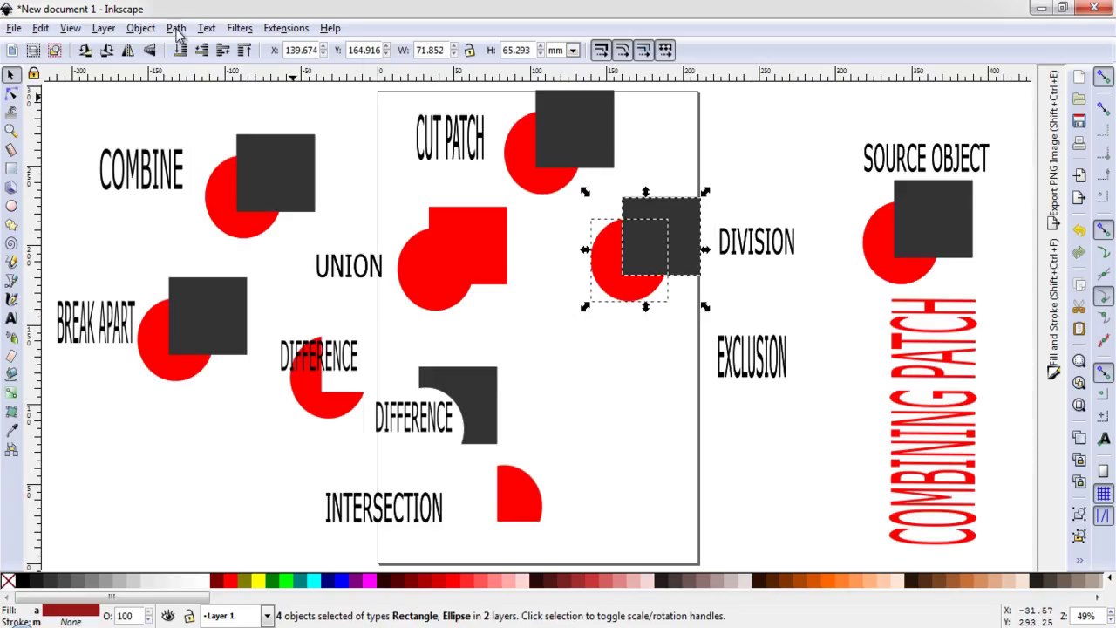
{"action": "left_click", "coordinate": [176, 28]}
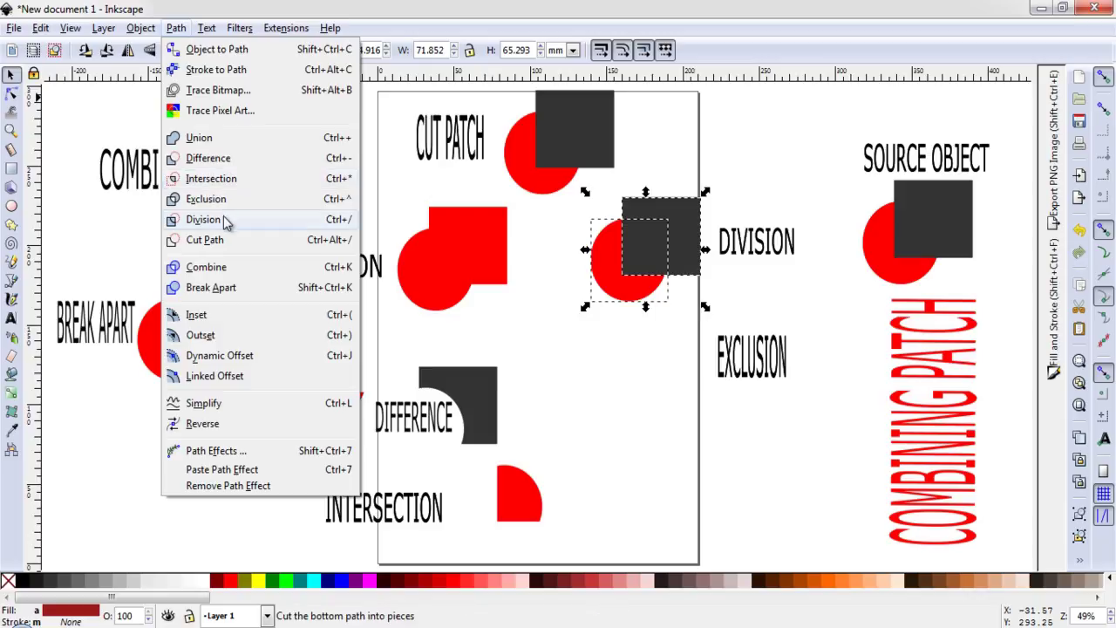
{"action": "left_click", "coordinate": [203, 220]}
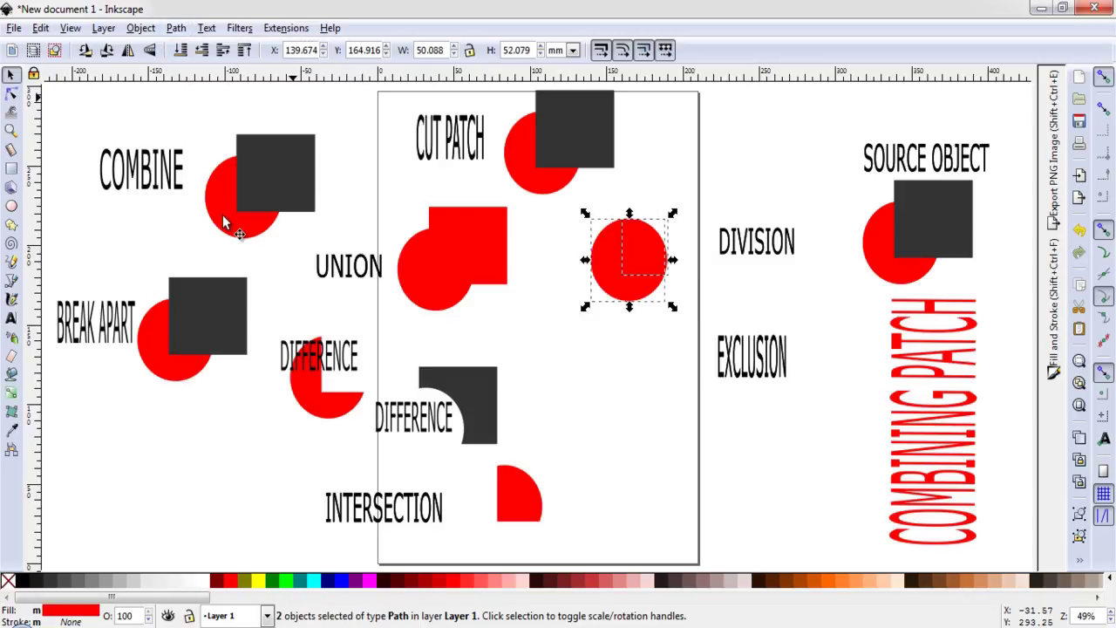
{"action": "left_click", "coordinate": [686, 162]}
{"action": "mouse_move", "coordinate": [639, 253]}
{"action": "left_mouse_down"}
{"action": "mouse_move", "coordinate": [659, 225]}
{"action": "mouse_move", "coordinate": [662, 239]}
{"action": "left_mouse_up"}
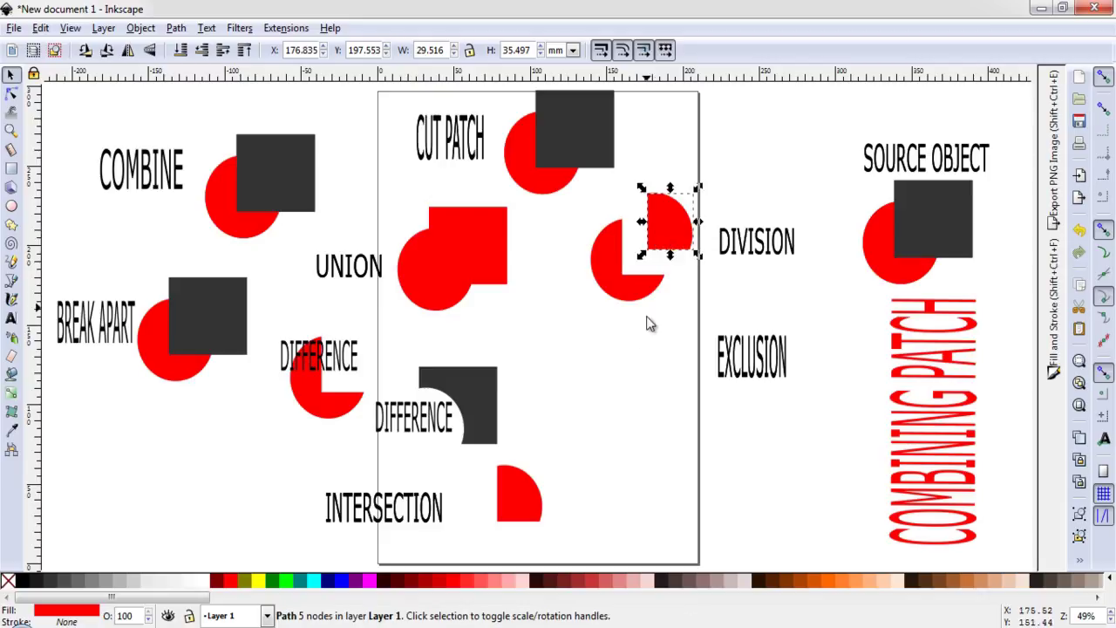
{"action": "left_click", "coordinate": [639, 360]}
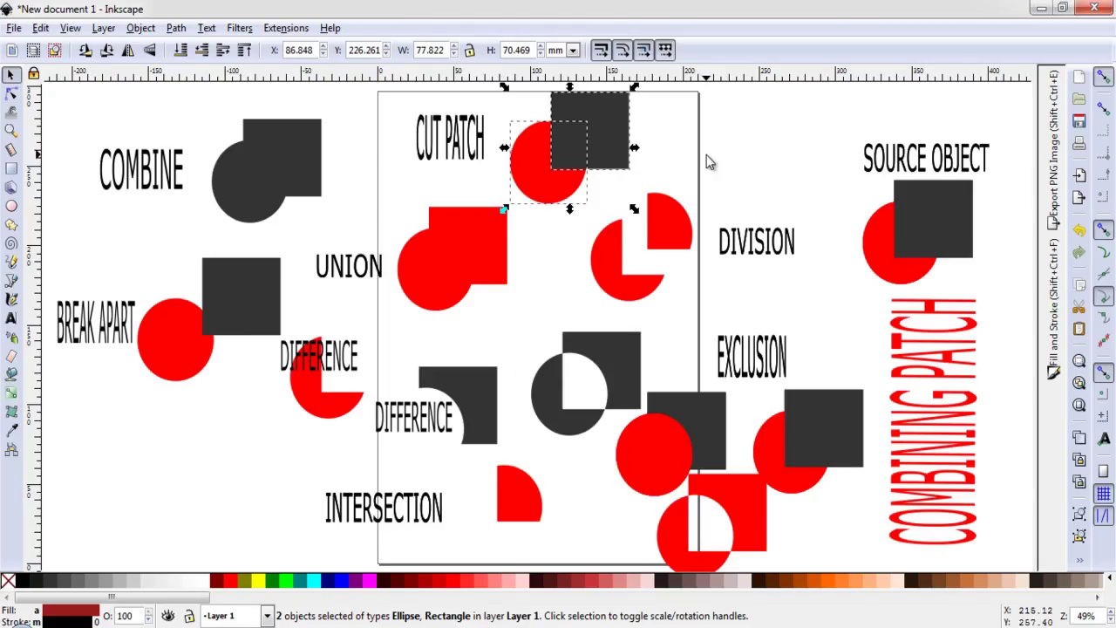
- Select the CUT PATCH square and circle and apply Path > Cut Path
{"action": "left_click", "coordinate": [706, 154]}
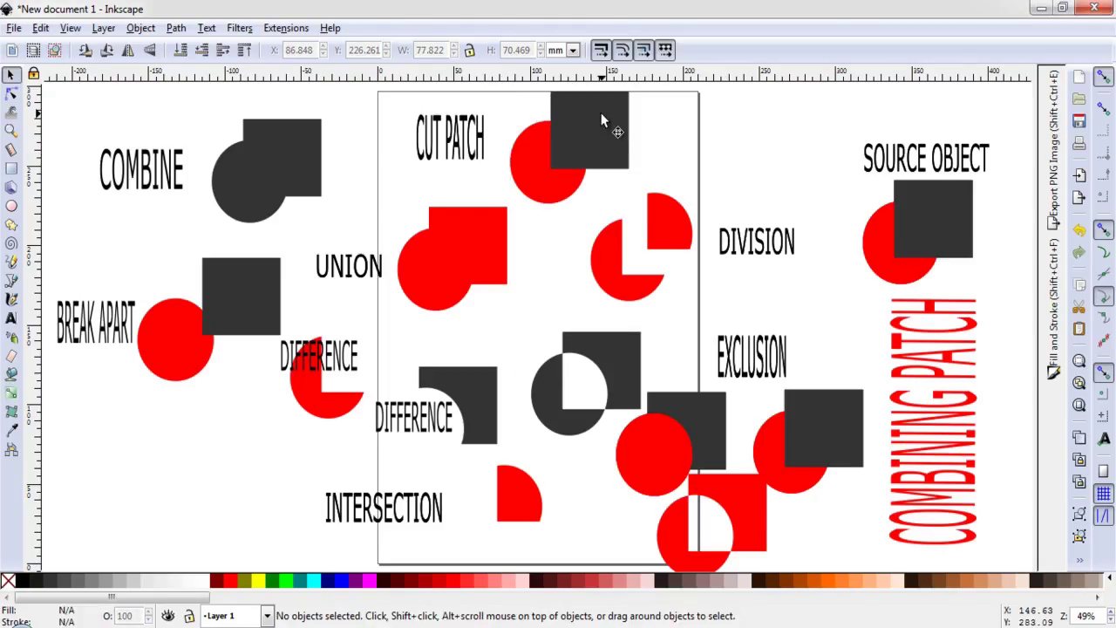
{"action": "left_click", "coordinate": [601, 113]}
{"action": "left_click", "coordinate": [525, 162], "text": "shift"}
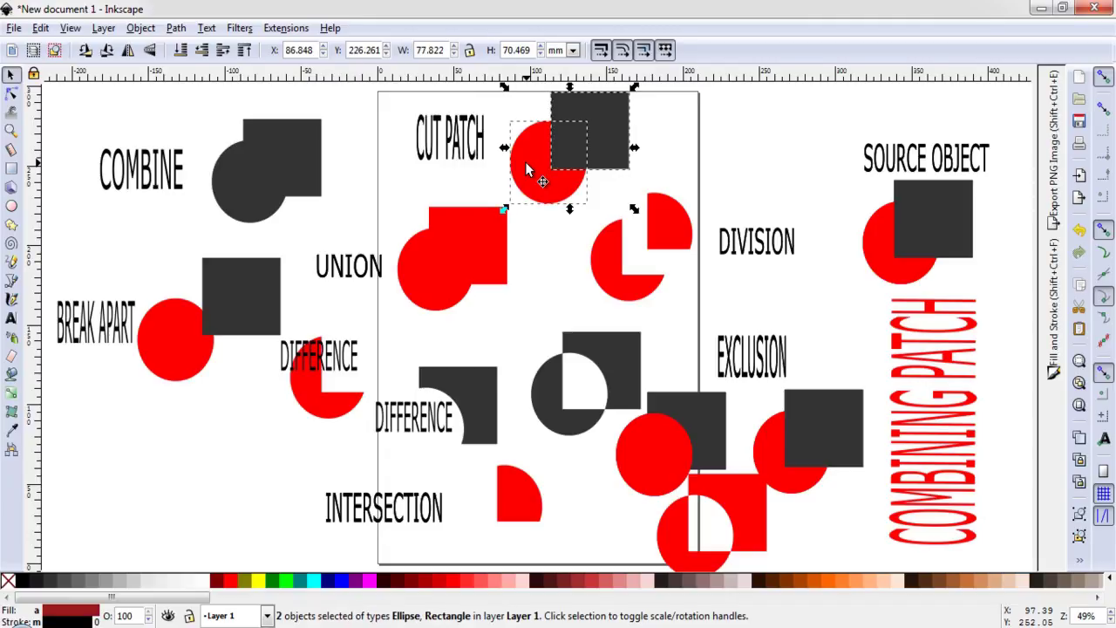
{"action": "left_click", "coordinate": [176, 28]}
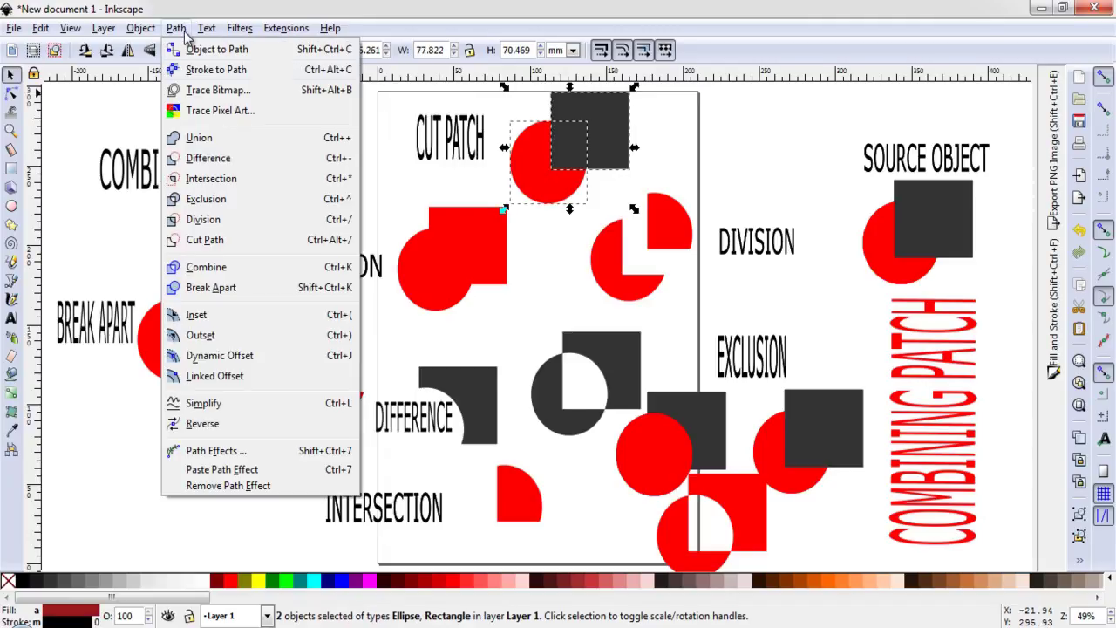
{"action": "left_click", "coordinate": [234, 241]}
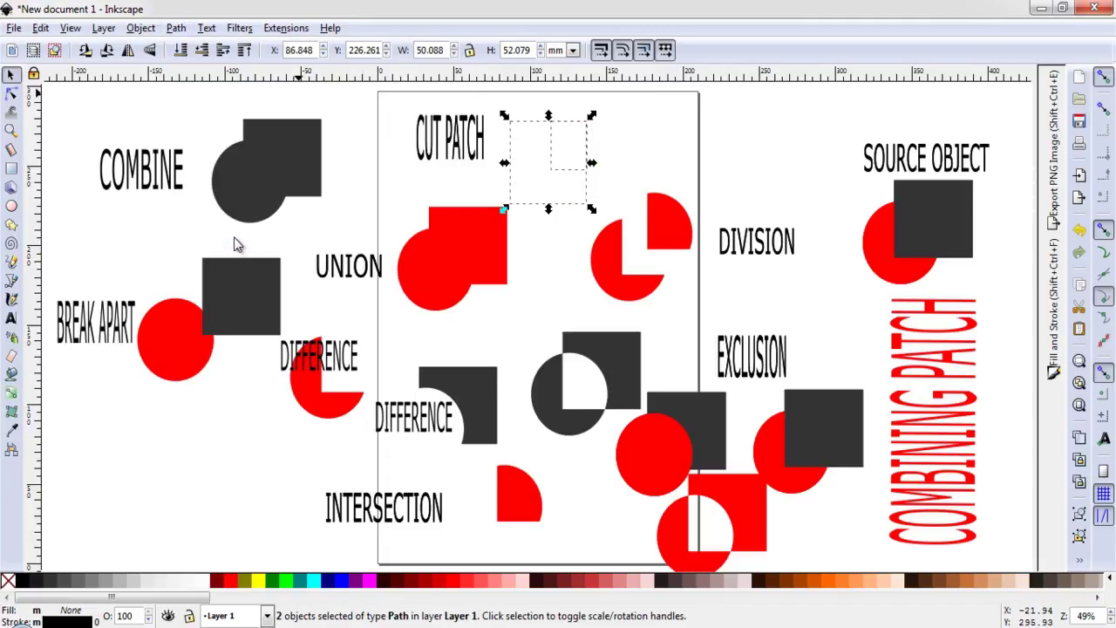
{"action": "left_click_drag", "start_coordinate": [511, 153], "coordinate": [561, 154]}
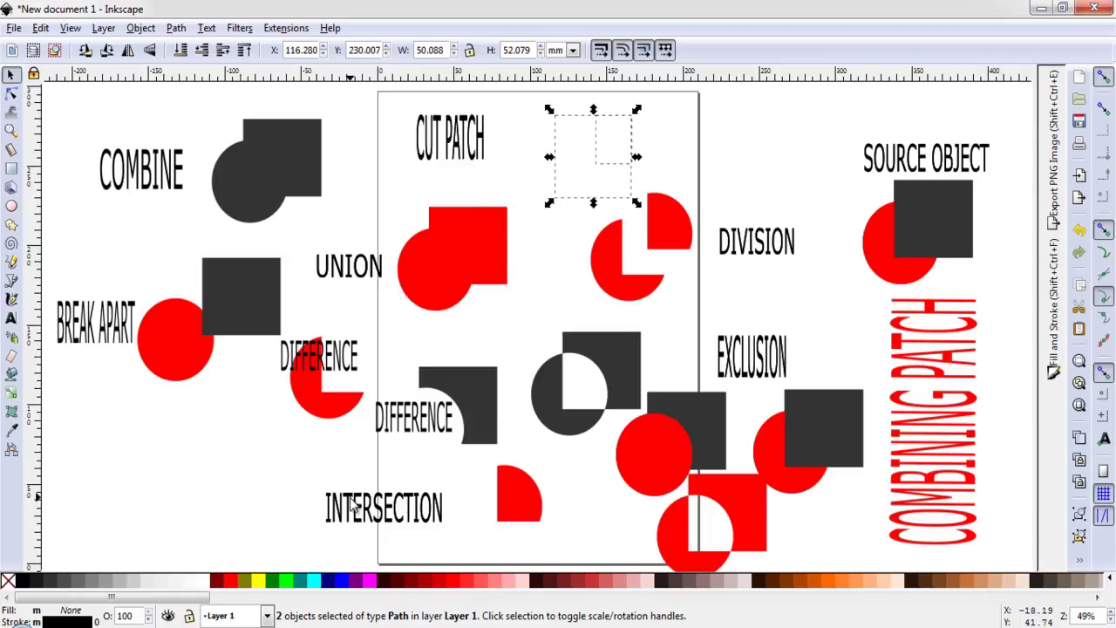
- Fill the cut pieces yellow and pull the small wedge off the circle's right edge
{"action": "left_click", "coordinate": [265, 584]}
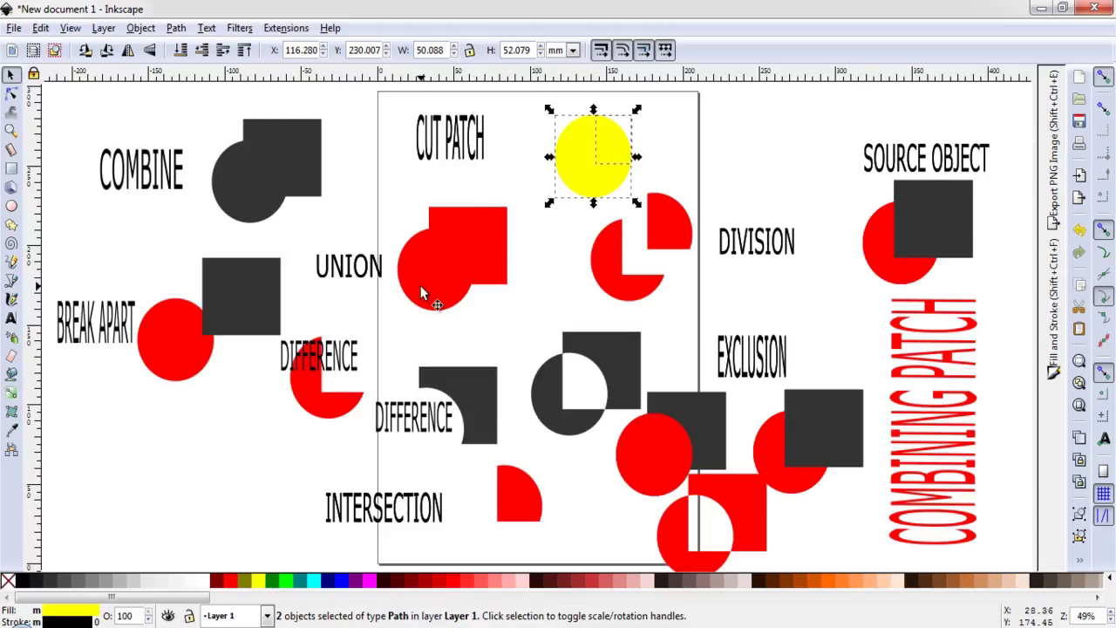
{"action": "left_click", "coordinate": [651, 129]}
{"action": "left_click", "coordinate": [616, 146]}
{"action": "left_click_drag", "start_coordinate": [617, 146], "coordinate": [634, 140]}
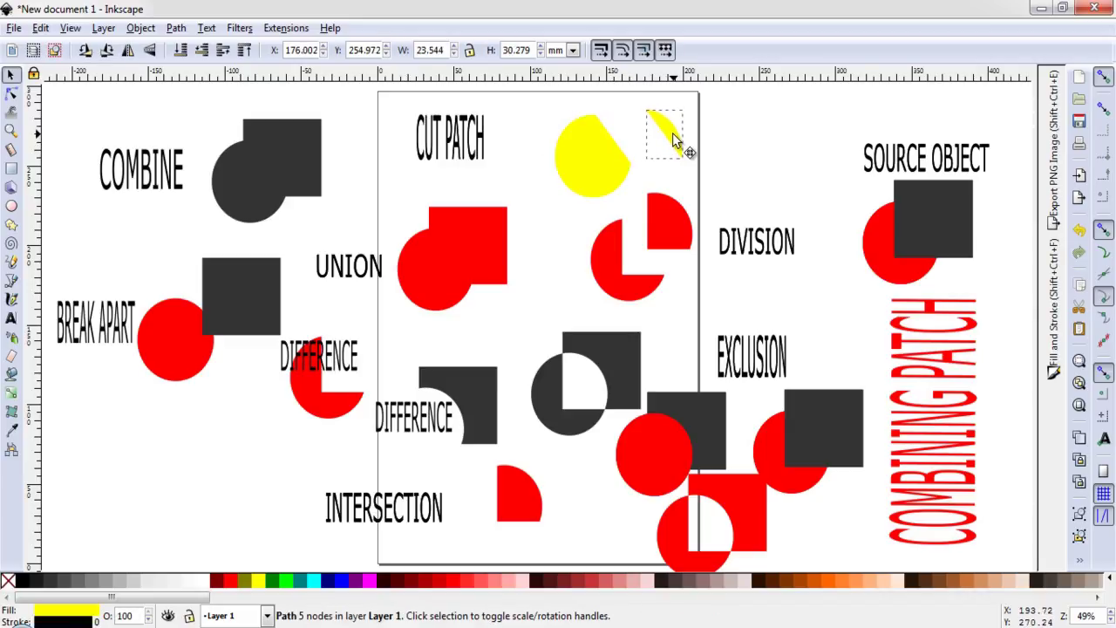
{"action": "left_click_drag", "start_coordinate": [635, 140], "coordinate": [659, 135]}
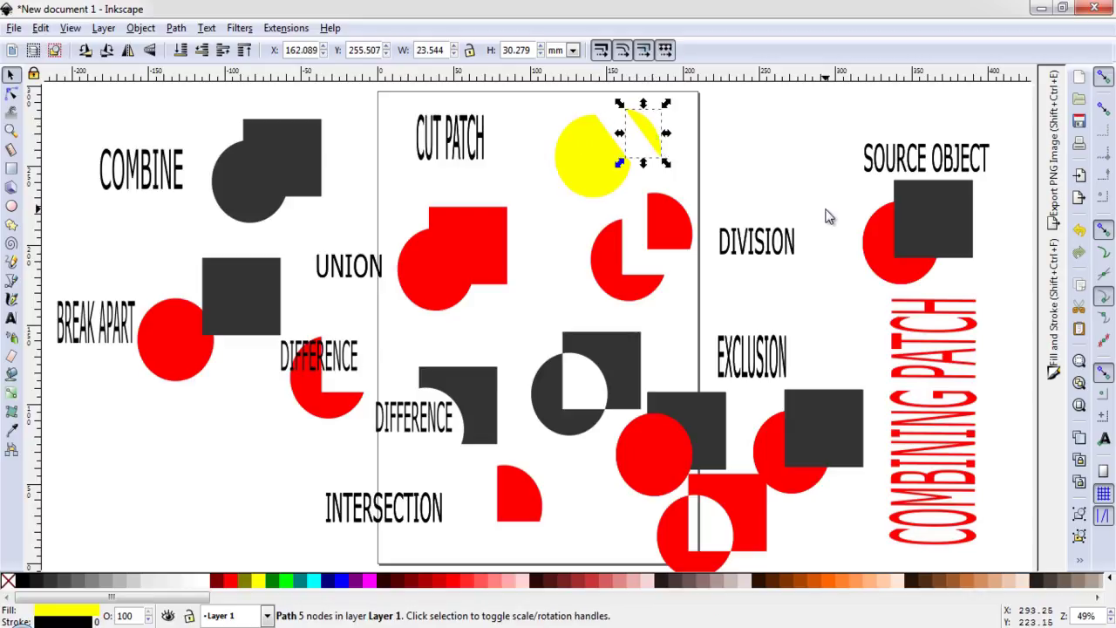
{"action": "left_click", "coordinate": [922, 225]}
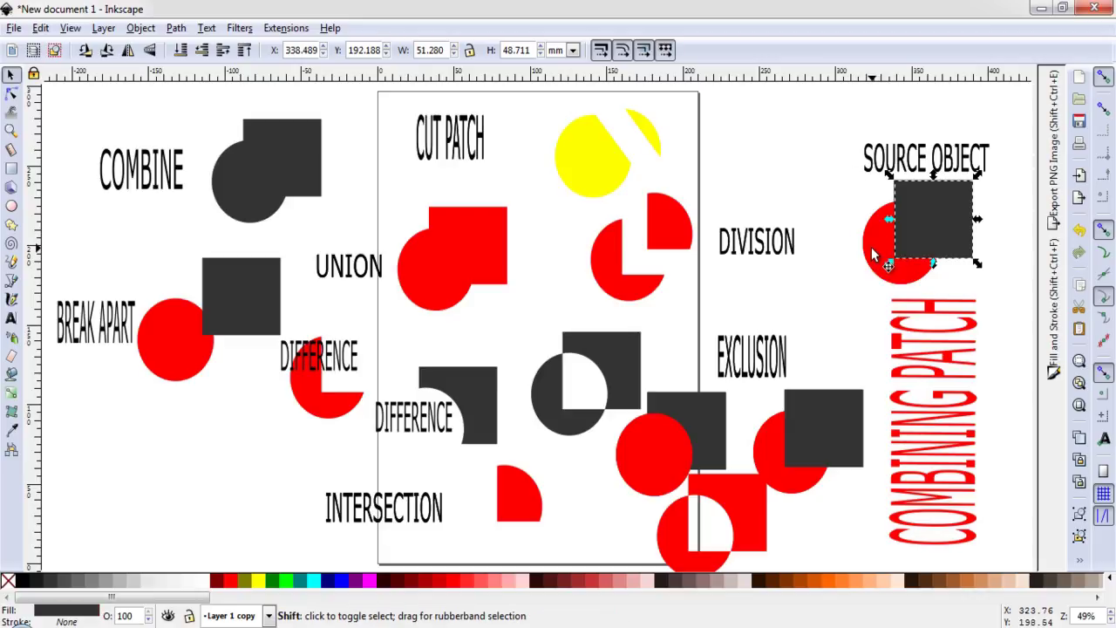
- Duplicate the SOURCE OBJECT circle and square and place the copy near the DIVISION label
{"action": "left_click", "coordinate": [876, 253], "text": "shift"}
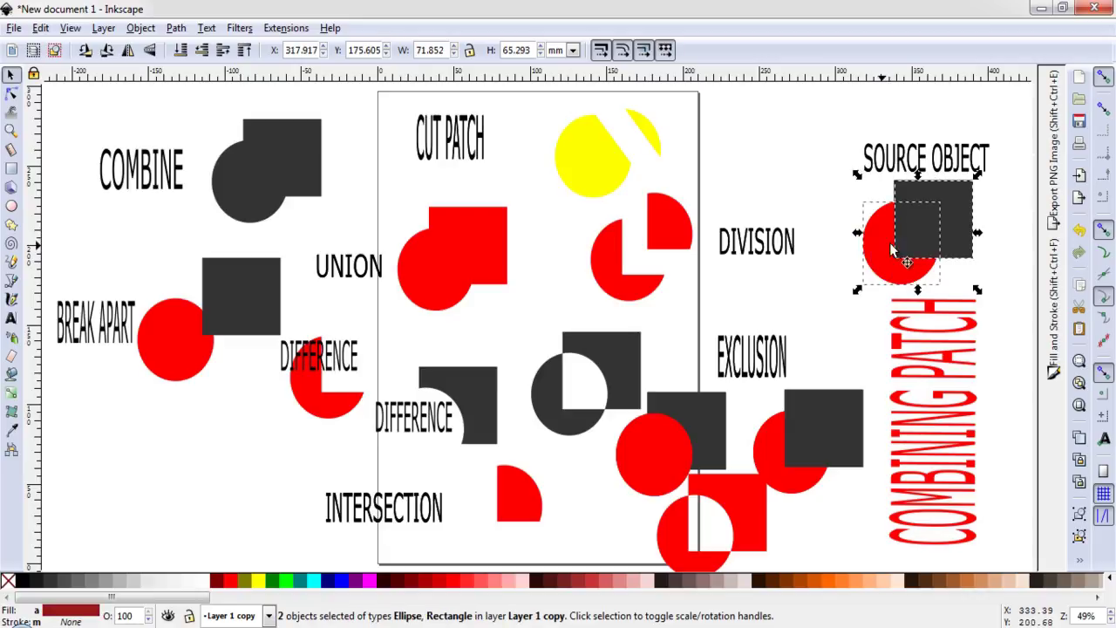
{"action": "key", "text": "ctrl+d"}
{"action": "left_click_drag", "start_coordinate": [928, 218], "coordinate": [786, 136]}
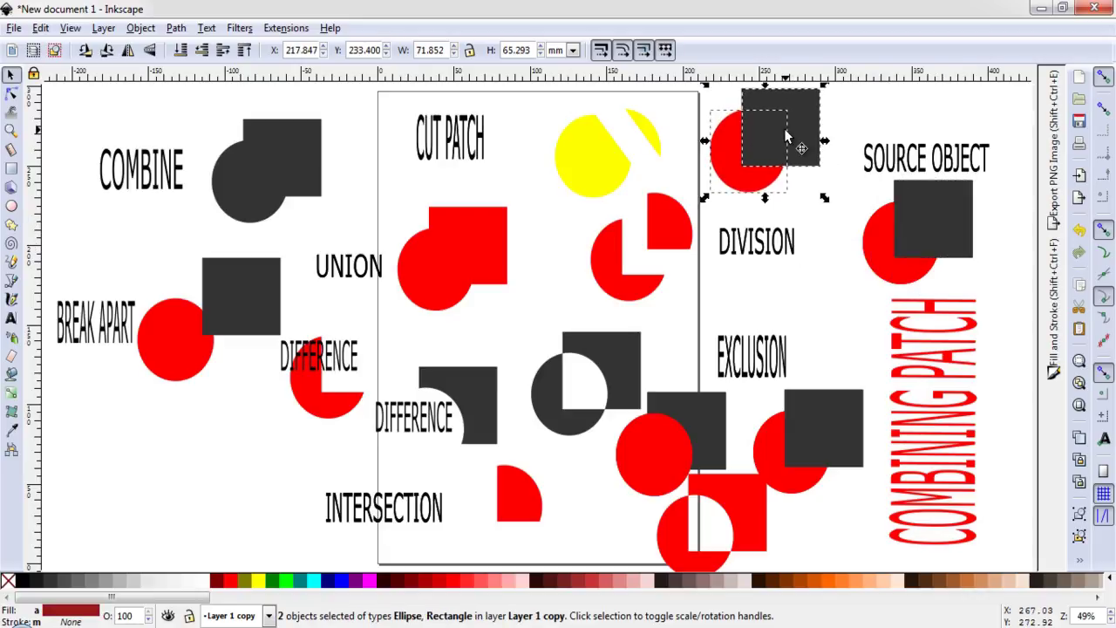
{"action": "left_click", "coordinate": [733, 172]}
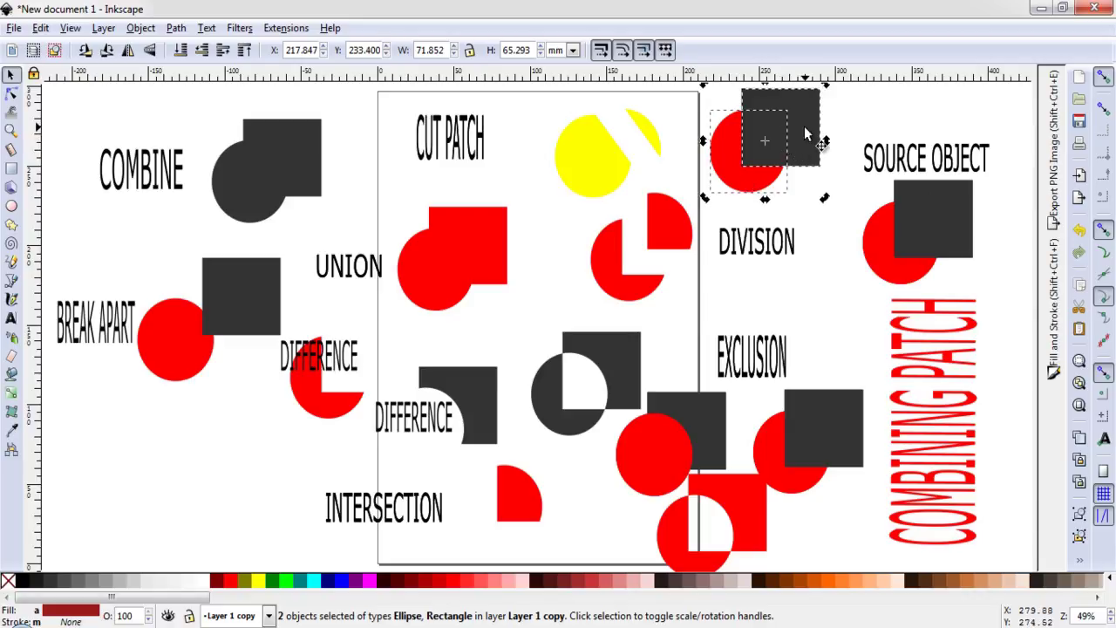
{"action": "left_click", "coordinate": [736, 173]}
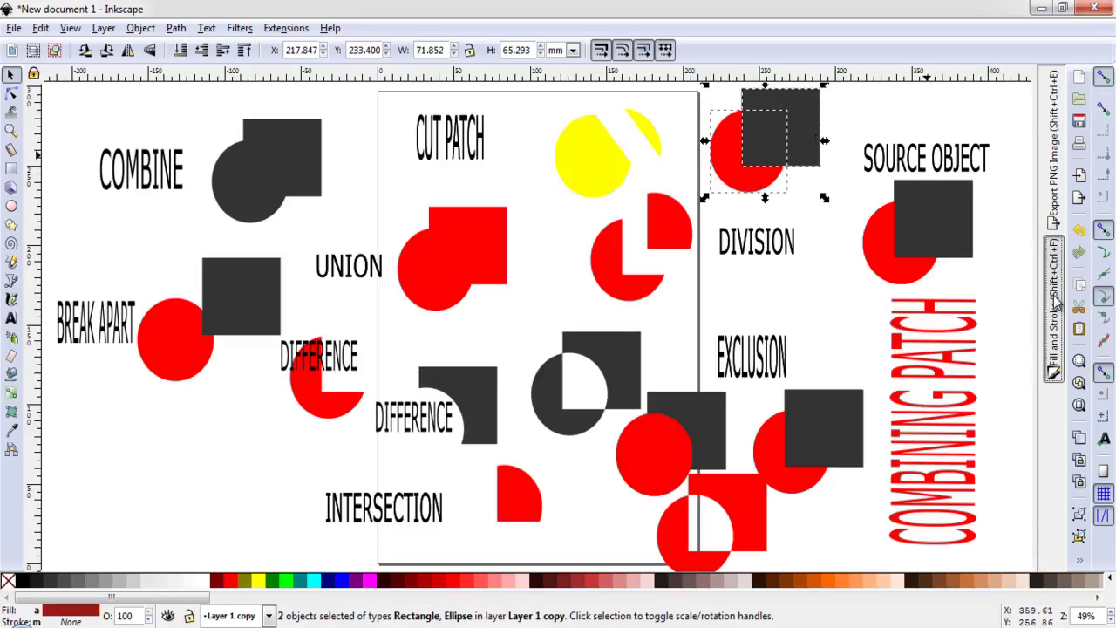
- Give the pair a flat black stroke of 0.700 mm width in Fill and Stroke
{"action": "left_click", "coordinate": [1058, 303]}
{"action": "left_click", "coordinate": [840, 129]}
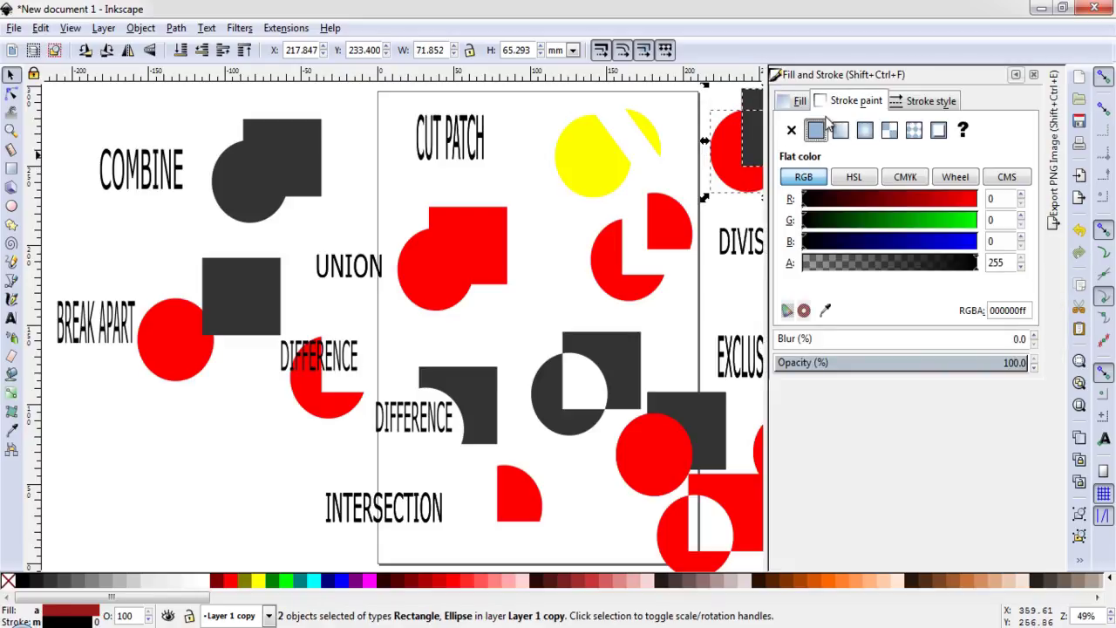
{"action": "left_click", "coordinate": [926, 101]}
{"action": "left_click", "coordinate": [936, 150]}
{"action": "left_click", "coordinate": [898, 161]}
{"action": "left_click", "coordinate": [908, 124]}
{"action": "left_click", "coordinate": [909, 124]}
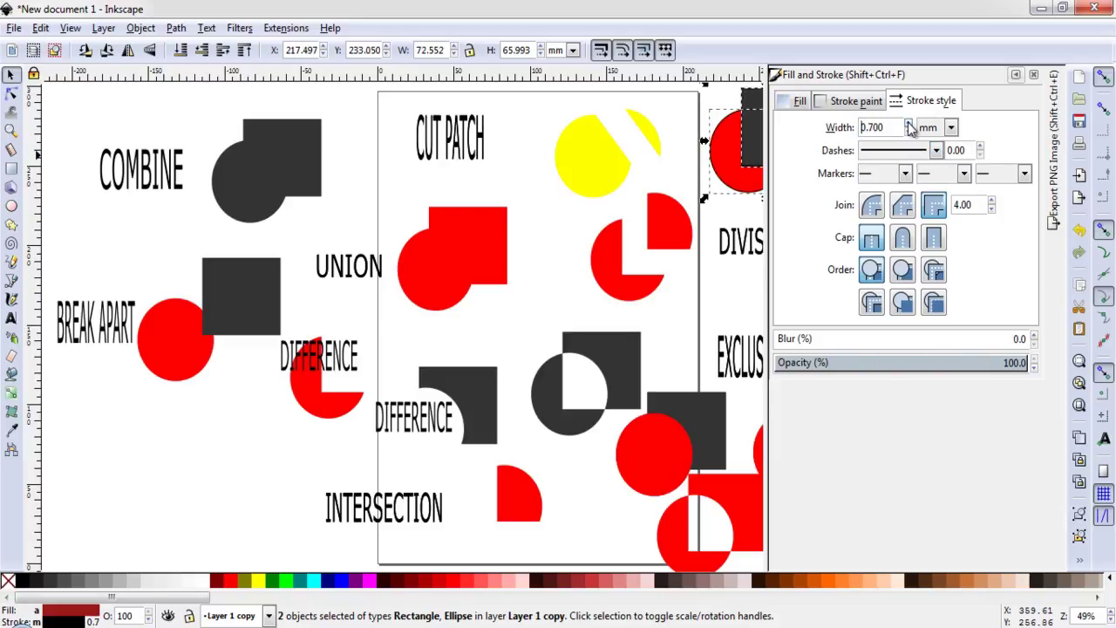
{"action": "left_click", "coordinate": [1014, 75]}
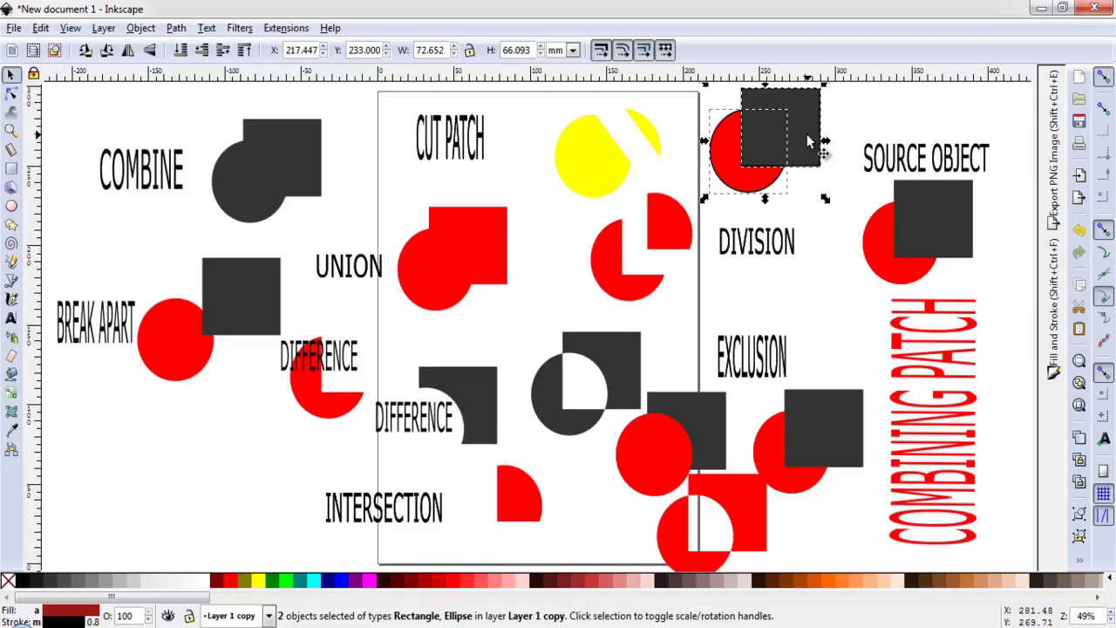
- Try Cut Path on the circle, drag one arc aside, then undo the cut
{"action": "left_click", "coordinate": [176, 30]}
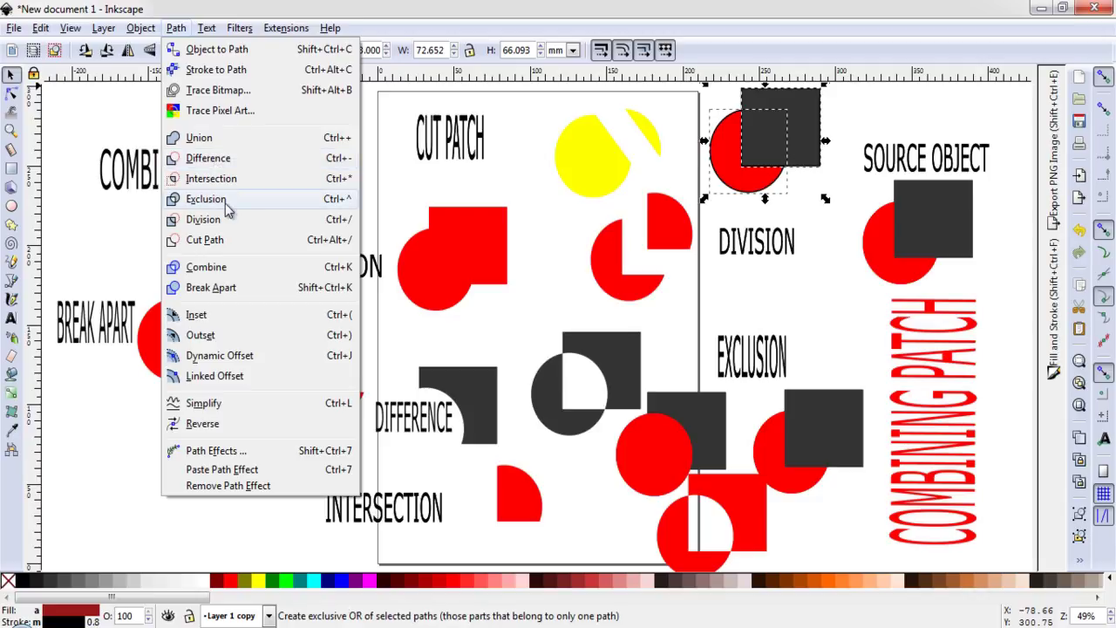
{"action": "left_click", "coordinate": [234, 248]}
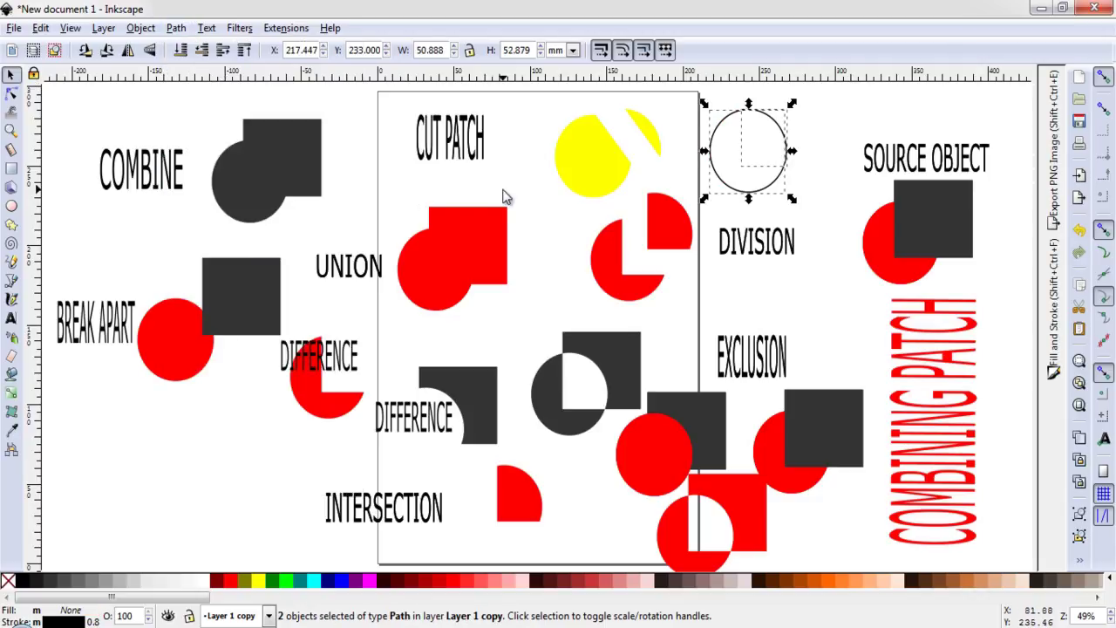
{"action": "left_click", "coordinate": [830, 135]}
{"action": "left_click_drag", "start_coordinate": [779, 126], "coordinate": [811, 115]}
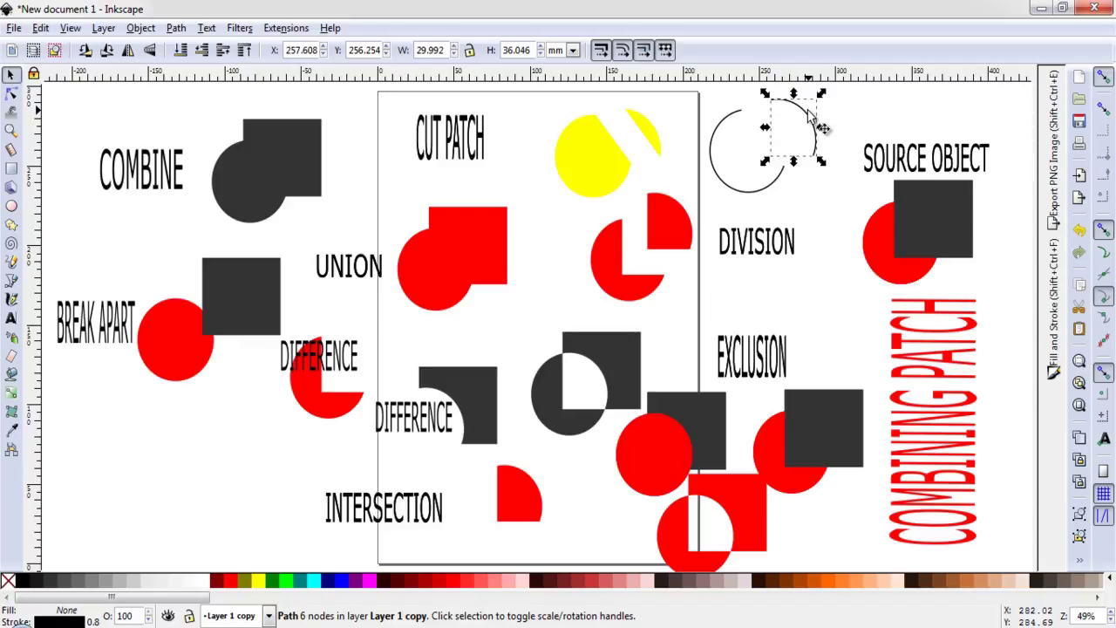
{"action": "key", "text": "ctrl"}
{"action": "key", "text": "ctrl+z"}
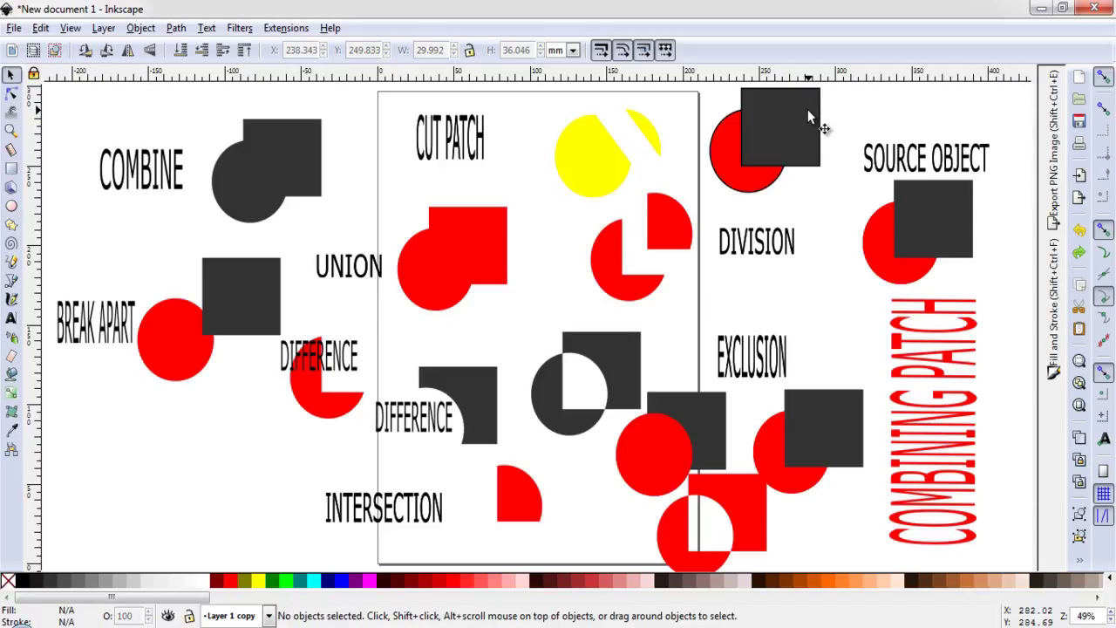
- Lower the square beneath the red circle and apply Cut Path to both shapes
{"action": "left_click", "coordinate": [807, 109]}
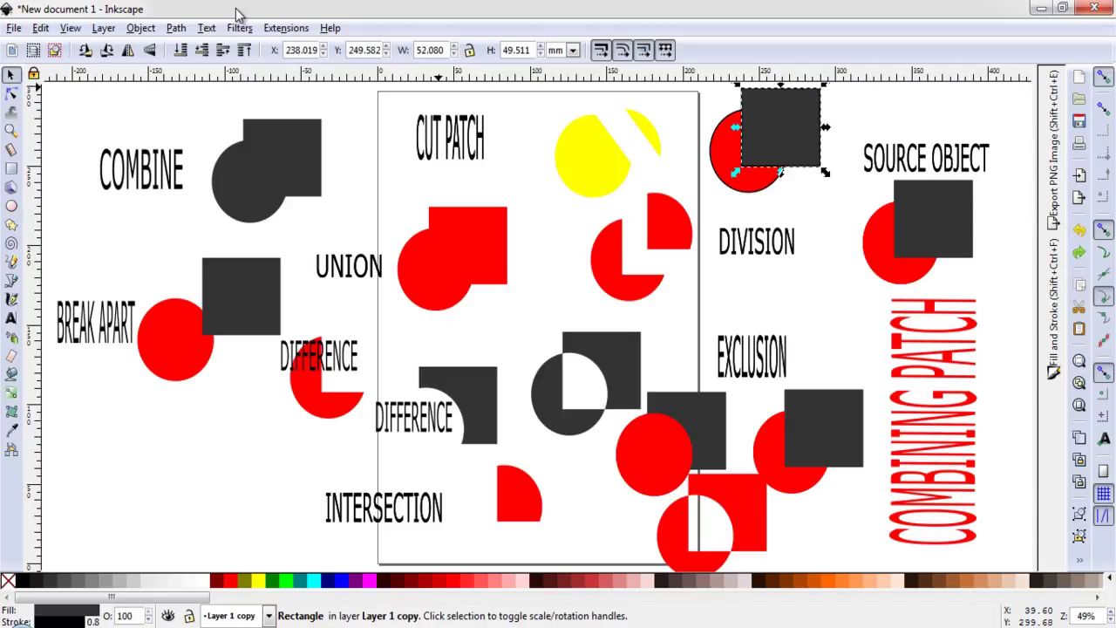
{"action": "left_click", "coordinate": [182, 53]}
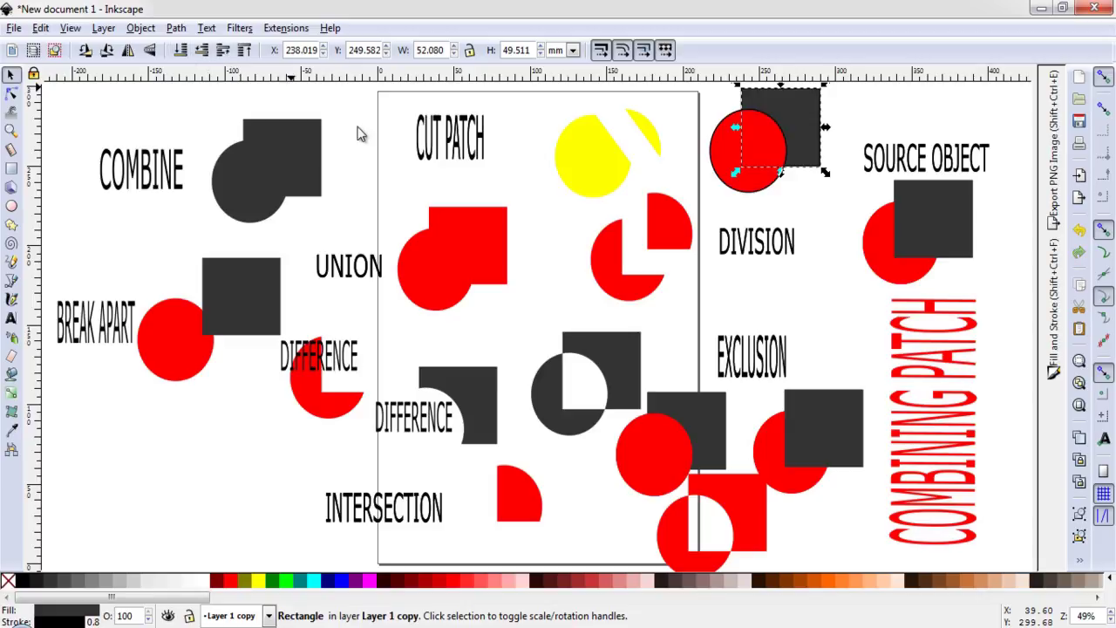
{"action": "left_click", "coordinate": [747, 174], "text": "shift"}
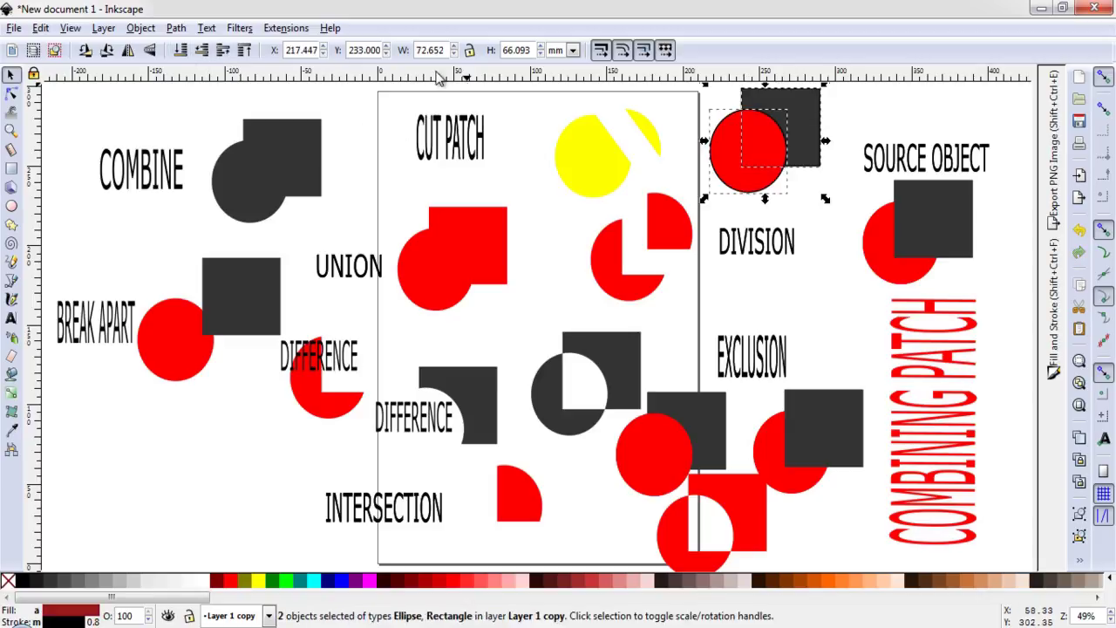
{"action": "left_click", "coordinate": [177, 28]}
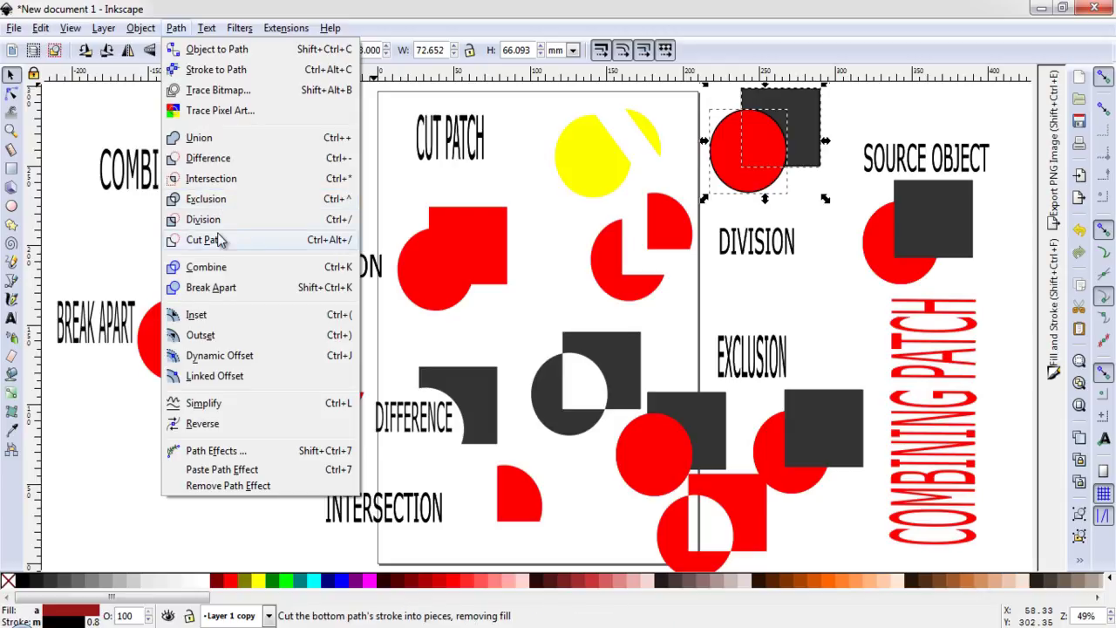
{"action": "left_click", "coordinate": [220, 244]}
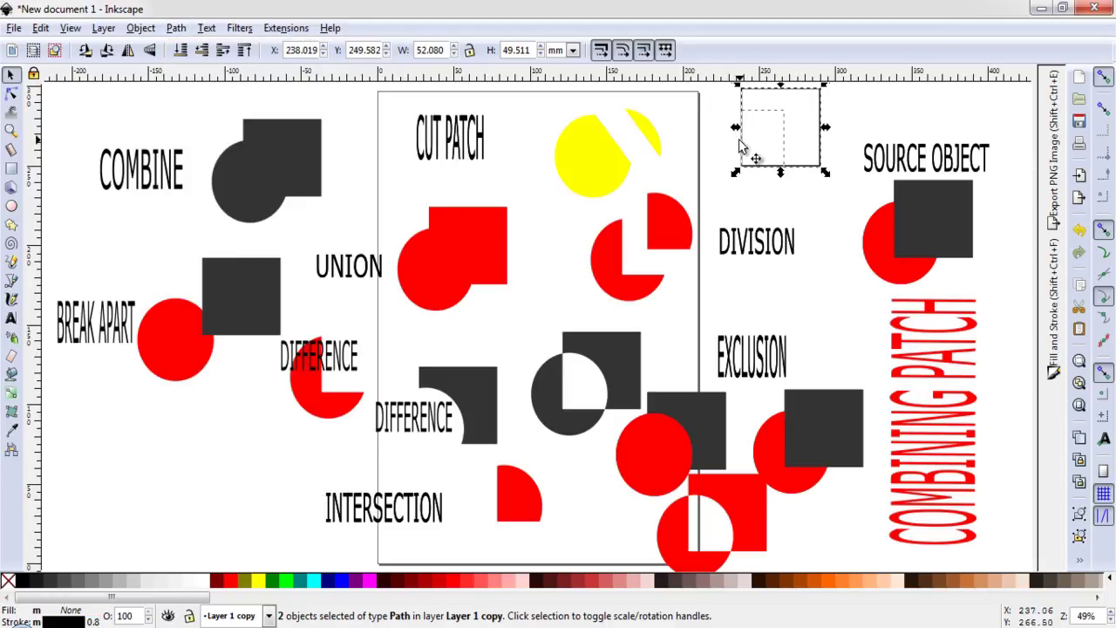
- Nudge one cut outline piece down-left and inspect the bracket-shaped piece
{"action": "left_click", "coordinate": [757, 149]}
{"action": "left_click", "coordinate": [748, 163]}
{"action": "left_click", "coordinate": [729, 171]}
{"action": "left_click_drag", "start_coordinate": [712, 169], "coordinate": [711, 176]}
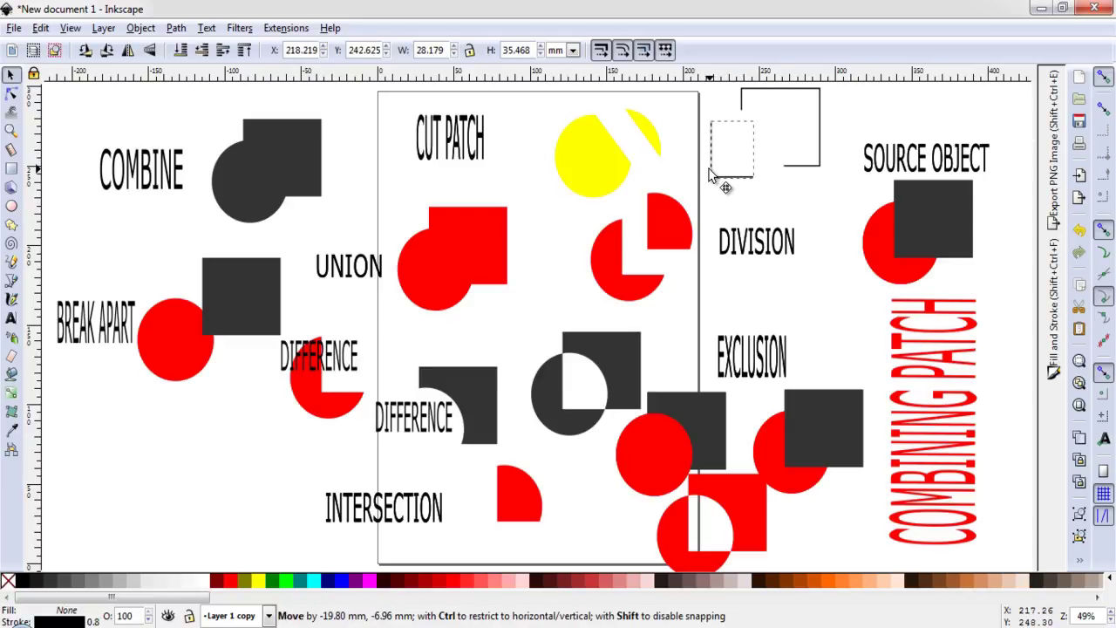
{"action": "left_click", "coordinate": [788, 129]}
{"action": "left_click", "coordinate": [820, 150]}
{"action": "left_click", "coordinate": [794, 210]}
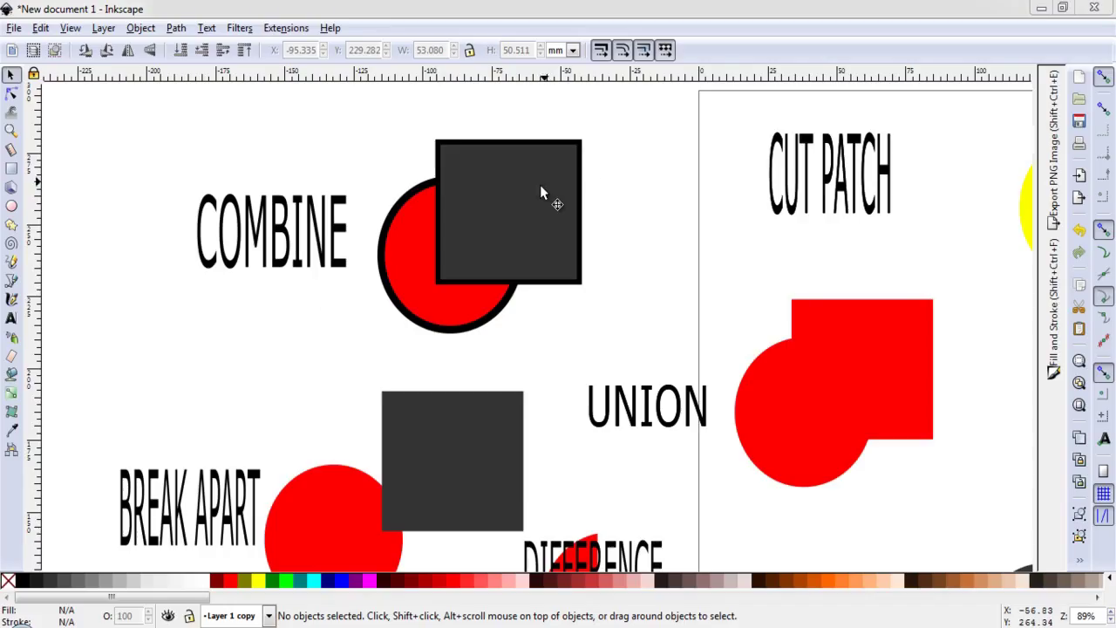
- Give the dark grey square beside COMBINE a yellow fill from the palette
{"action": "left_click", "coordinate": [540, 186]}
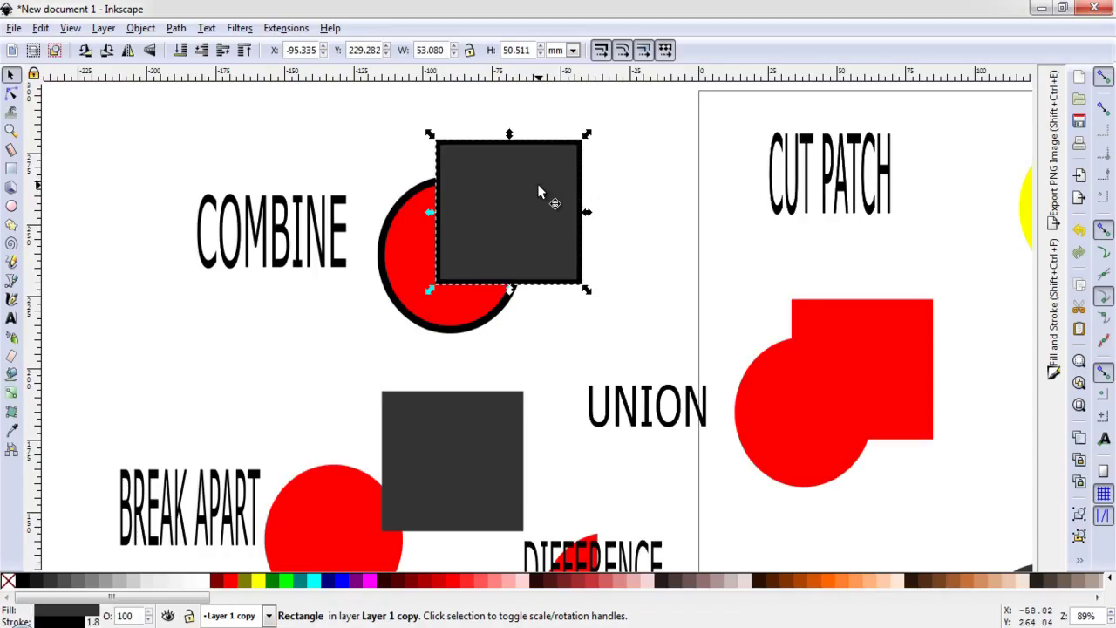
{"action": "left_click", "coordinate": [397, 248]}
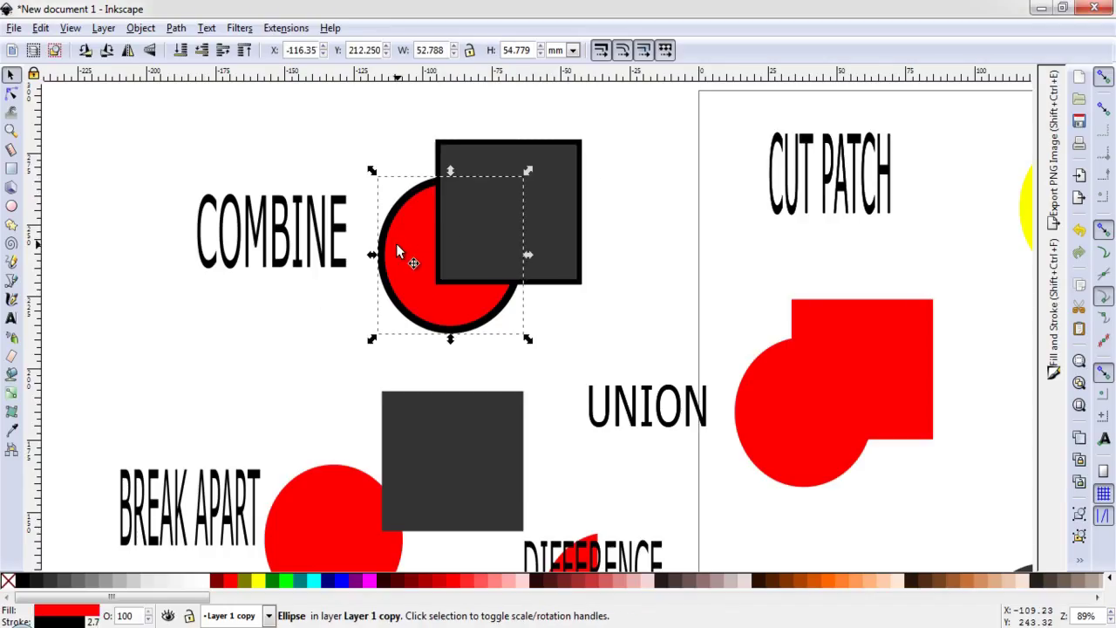
{"action": "left_click", "coordinate": [541, 205]}
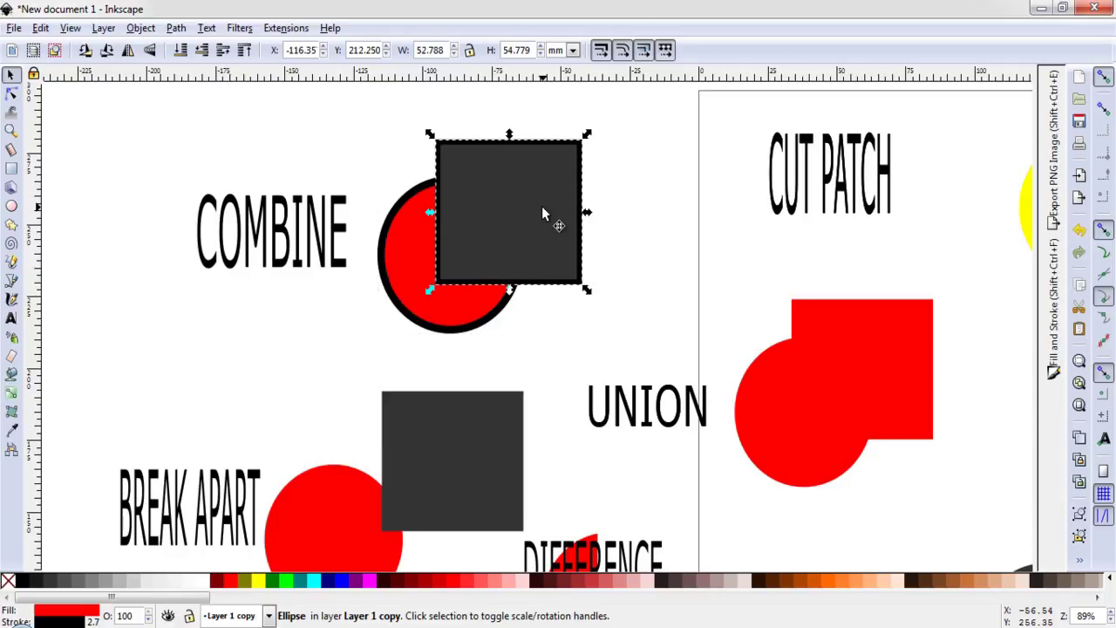
{"action": "left_click", "coordinate": [173, 581]}
{"action": "left_click", "coordinate": [230, 581]}
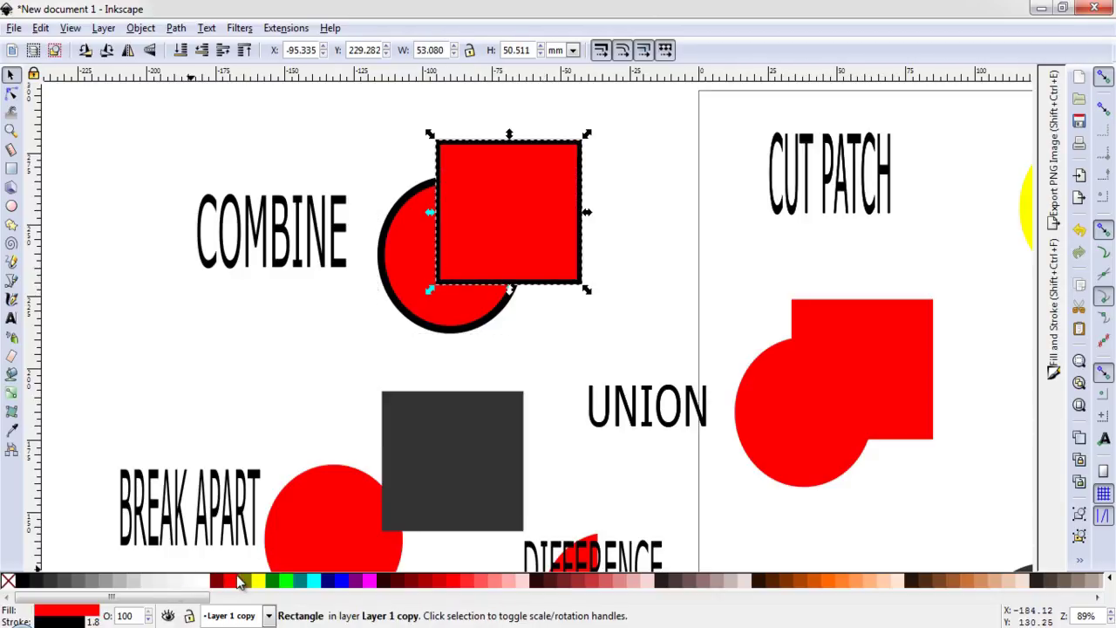
{"action": "left_click", "coordinate": [273, 581]}
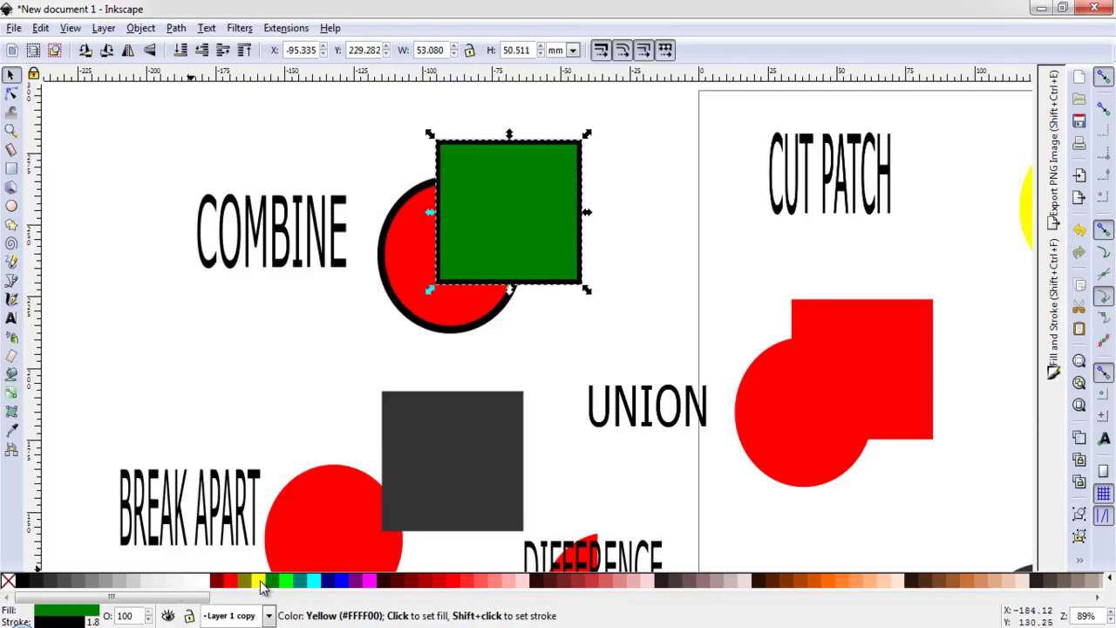
{"action": "left_click", "coordinate": [259, 582]}
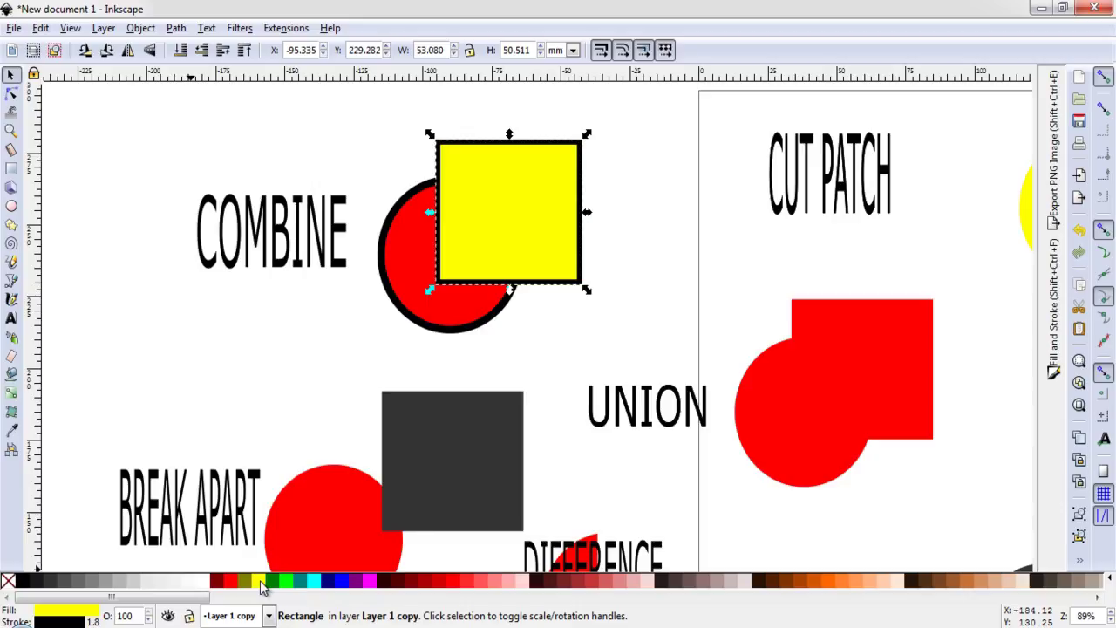
- Combine the red circle and yellow square into one path, then nudge it up-right
{"action": "left_click", "coordinate": [393, 257], "text": "shift"}
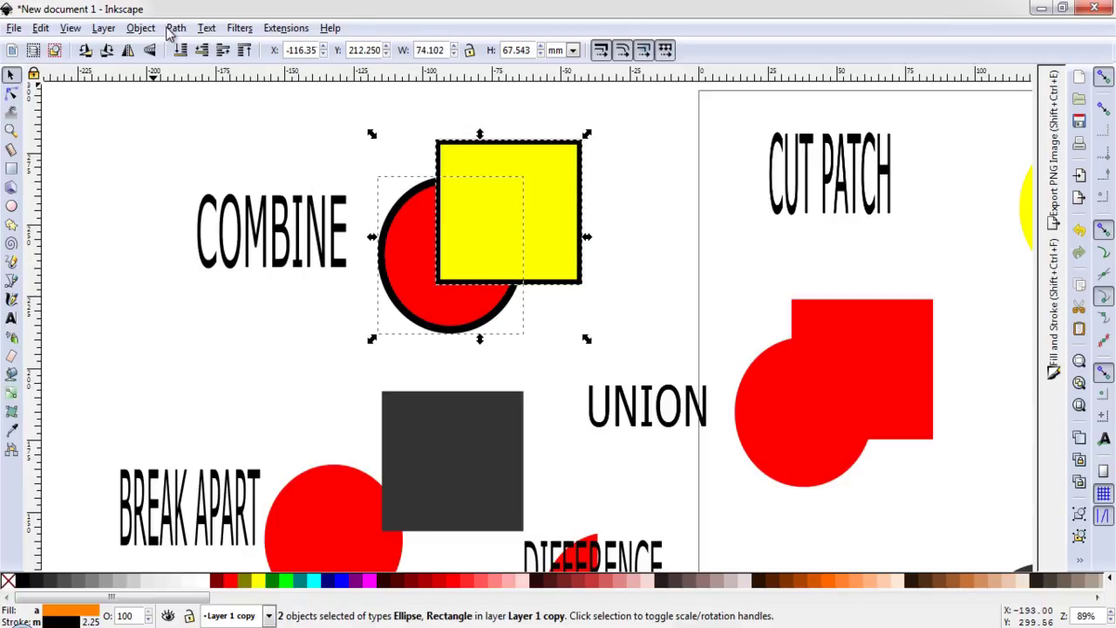
{"action": "left_click", "coordinate": [173, 29]}
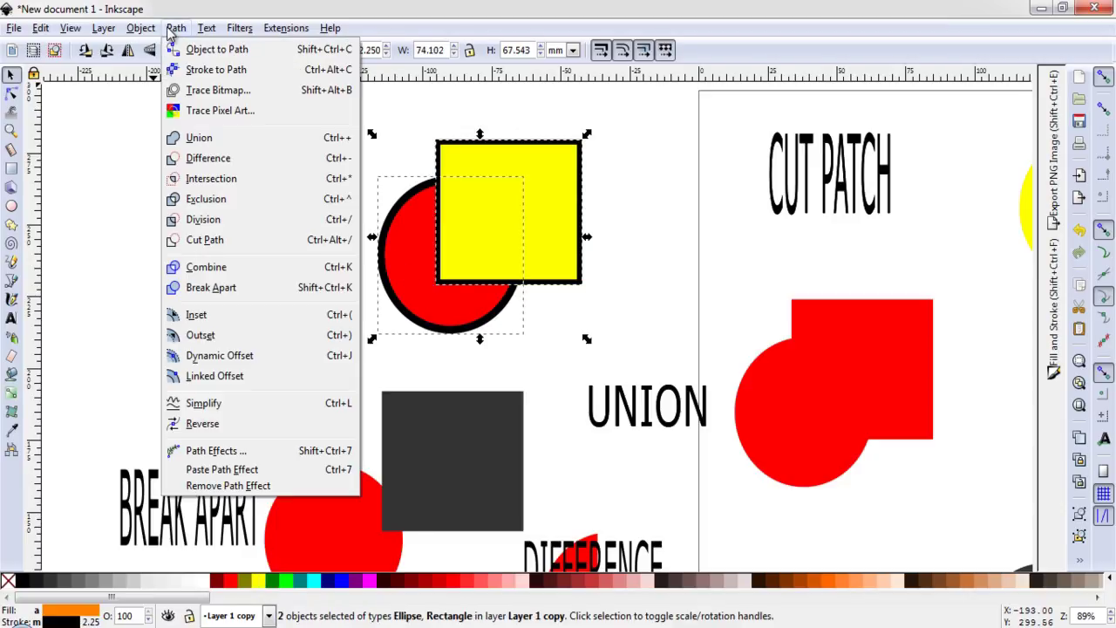
{"action": "left_click", "coordinate": [221, 269]}
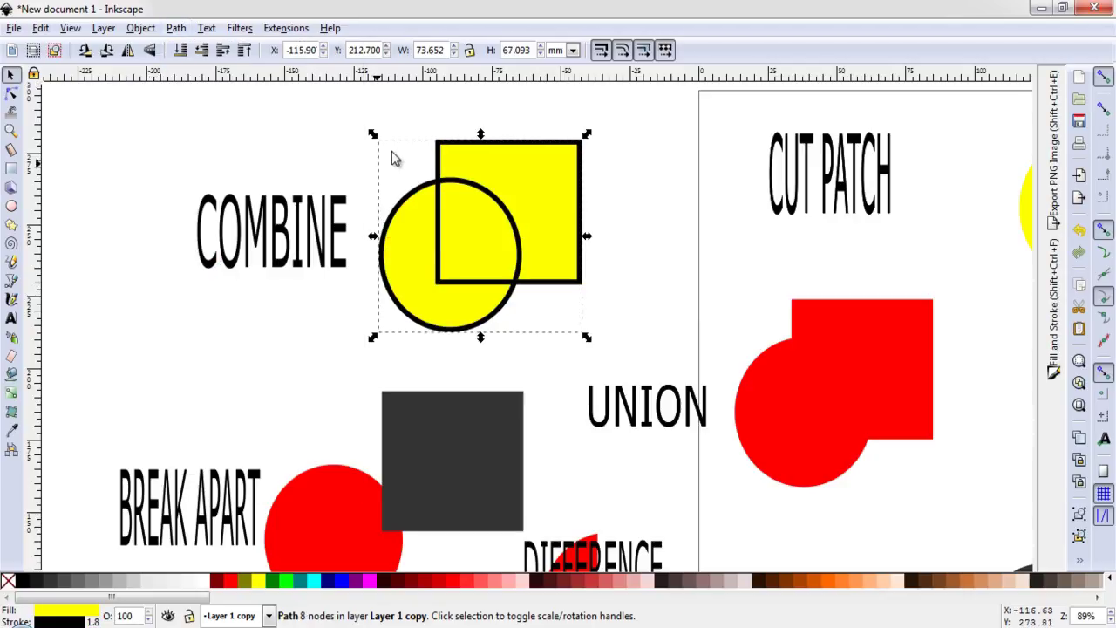
{"action": "key", "text": "Escape"}
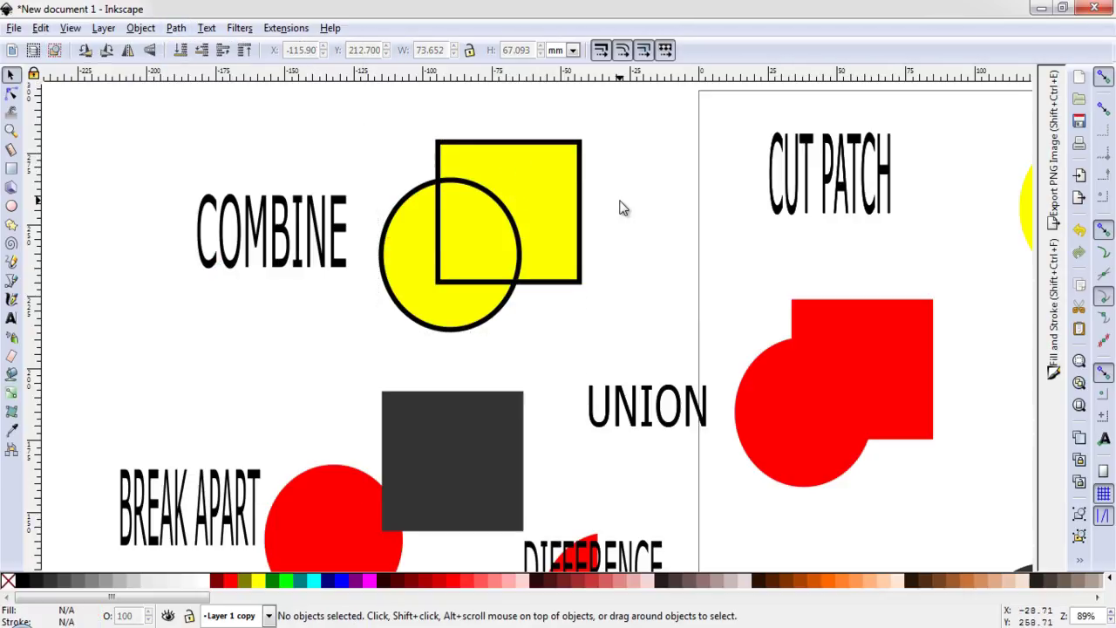
{"action": "mouse_move", "coordinate": [556, 187]}
{"action": "left_mouse_down"}
{"action": "mouse_move", "coordinate": [595, 177]}
{"action": "mouse_move", "coordinate": [565, 184]}
{"action": "left_mouse_up"}
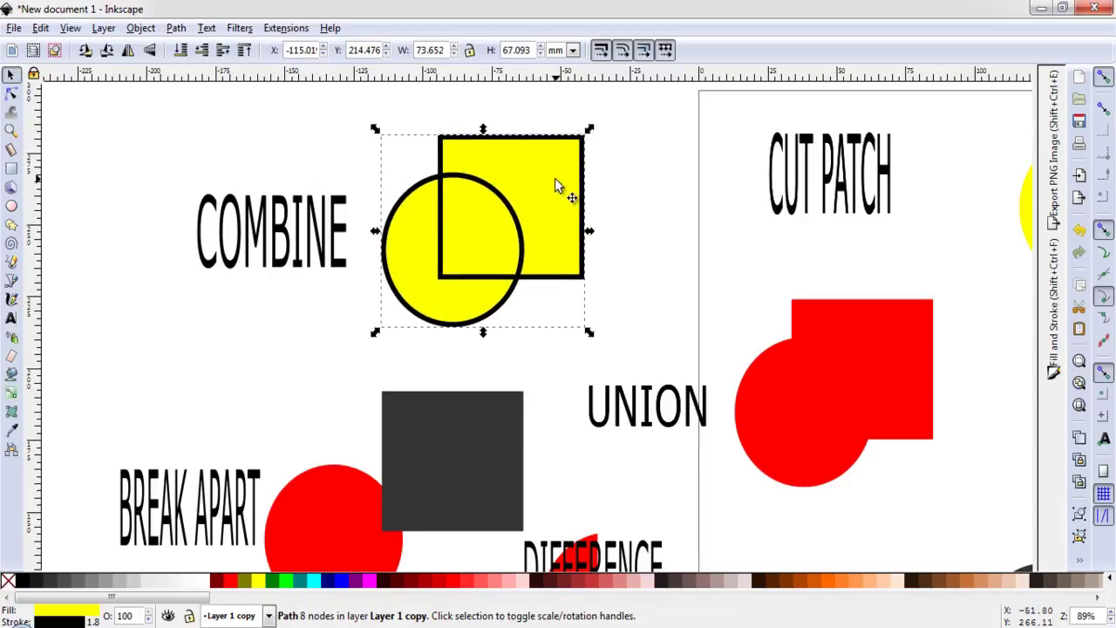
{"action": "key", "text": "Escape"}
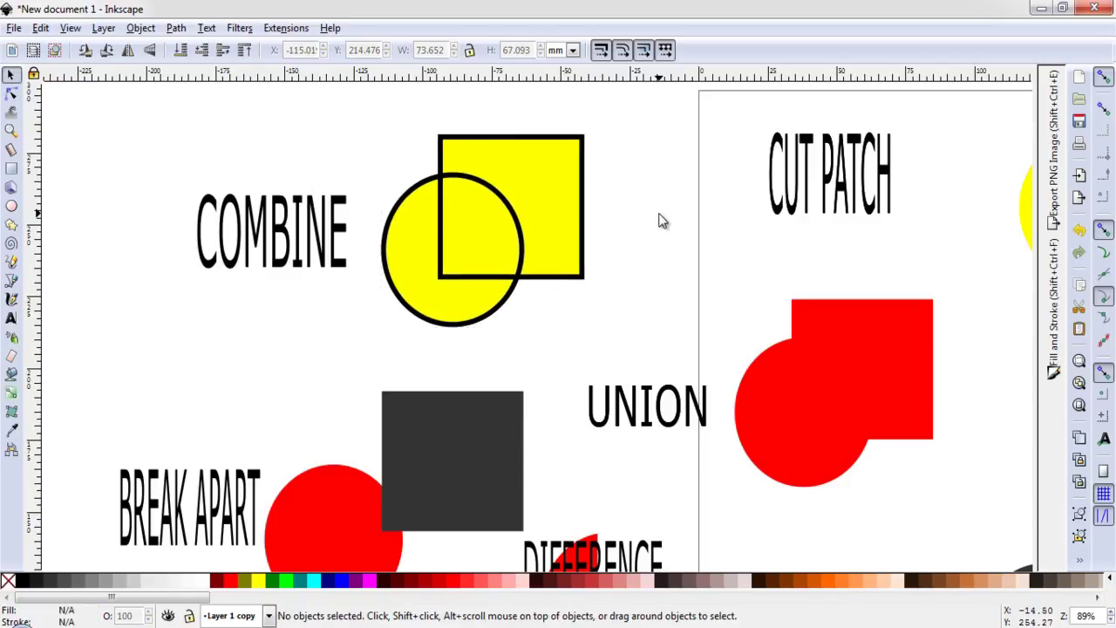